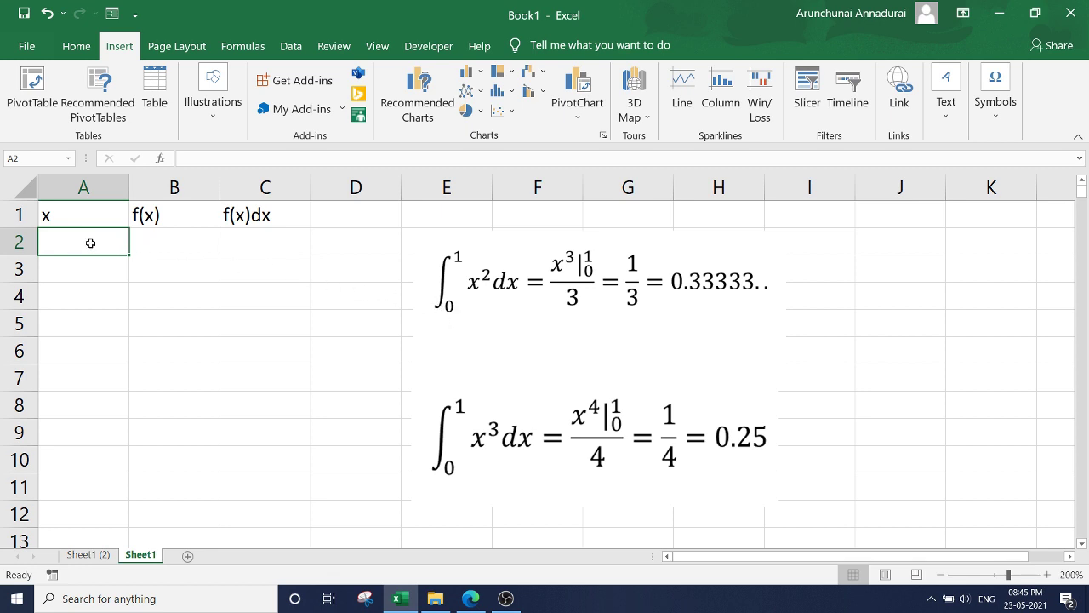
Put 0 in A2 and 0.01 in A3 as the first two x values.
{"action": "type", "text": "0"}
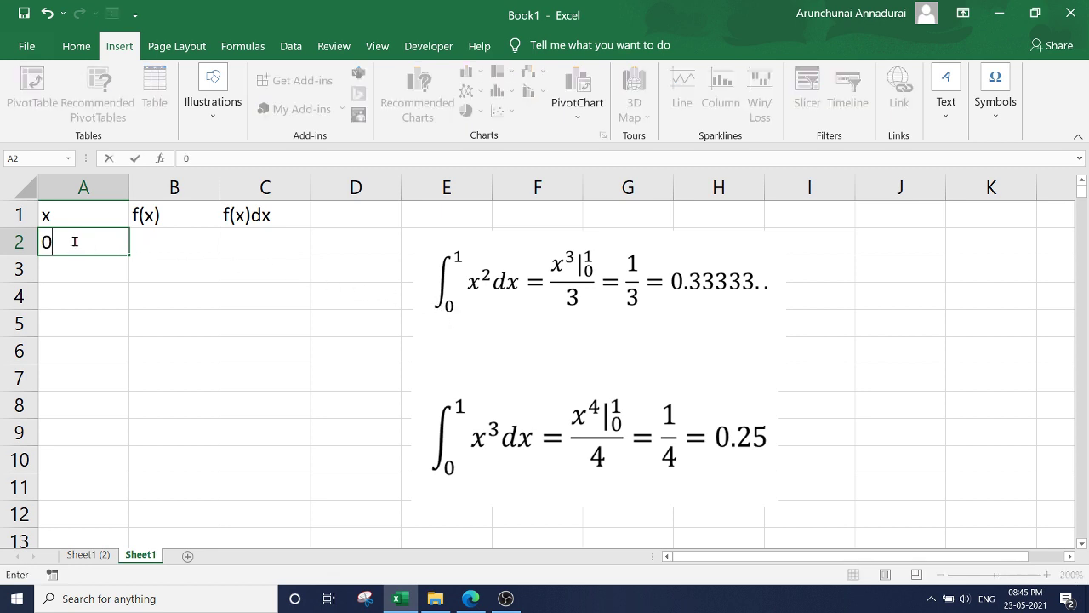
{"action": "left_click", "coordinate": [82, 269]}
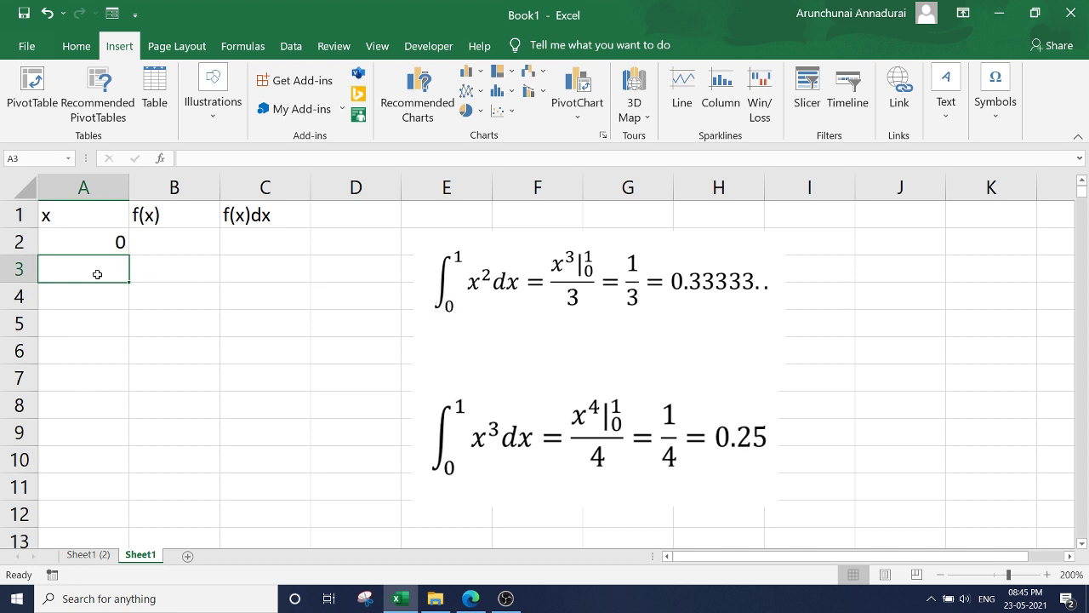
{"action": "type", "text": "0."}
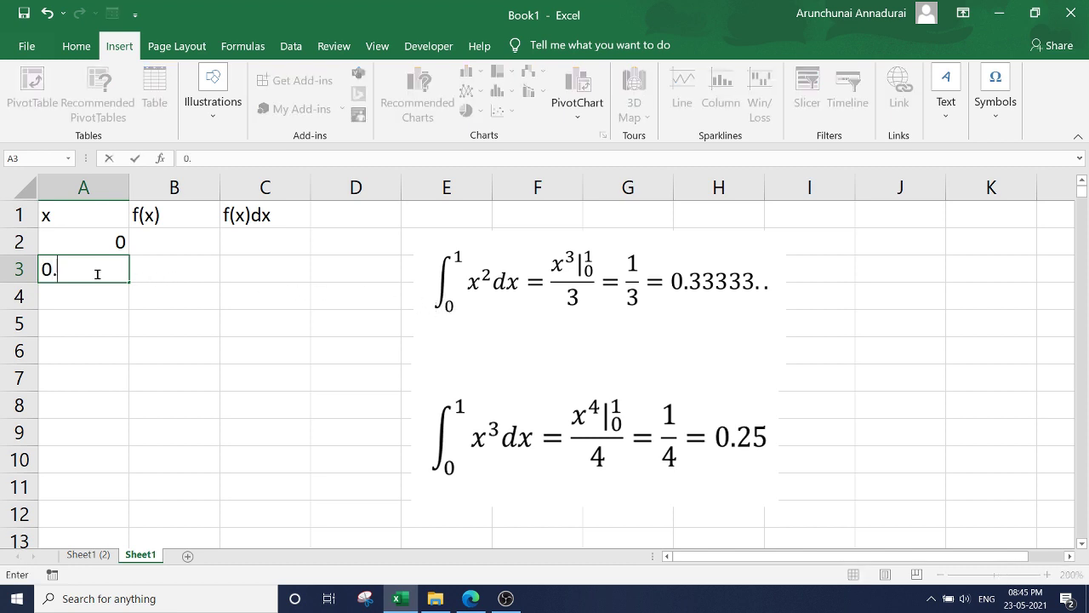
{"action": "type", "text": "01"}
{"action": "key", "text": "Tab"}
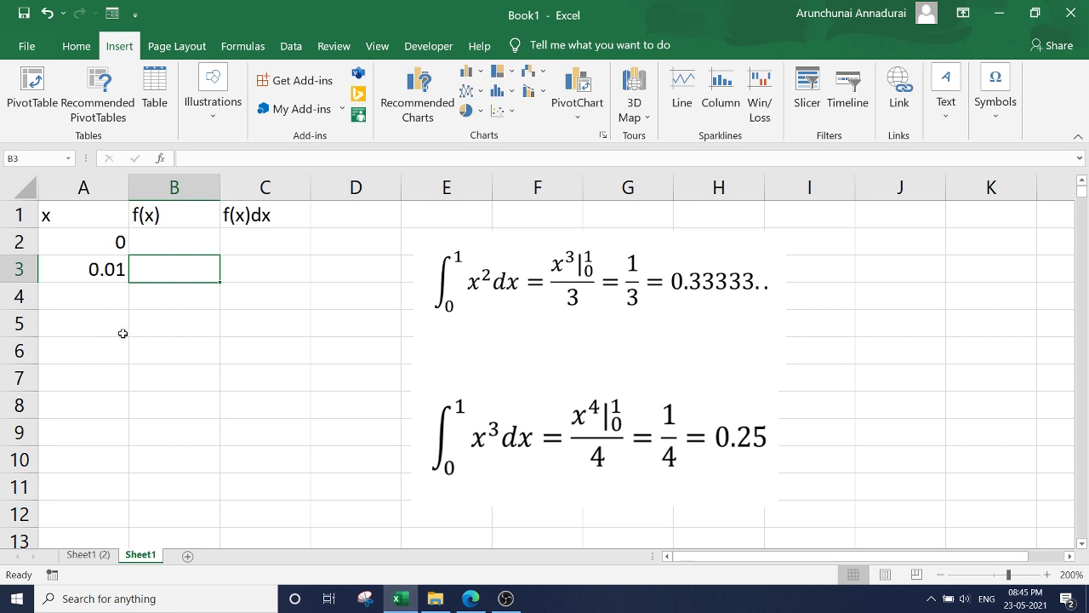
Fill the 0, 0.01 series down column A to 1 at row 102, then return to the top.
{"action": "left_click", "coordinate": [109, 245]}
{"action": "left_click_drag", "start_coordinate": [109, 245], "coordinate": [106, 270]}
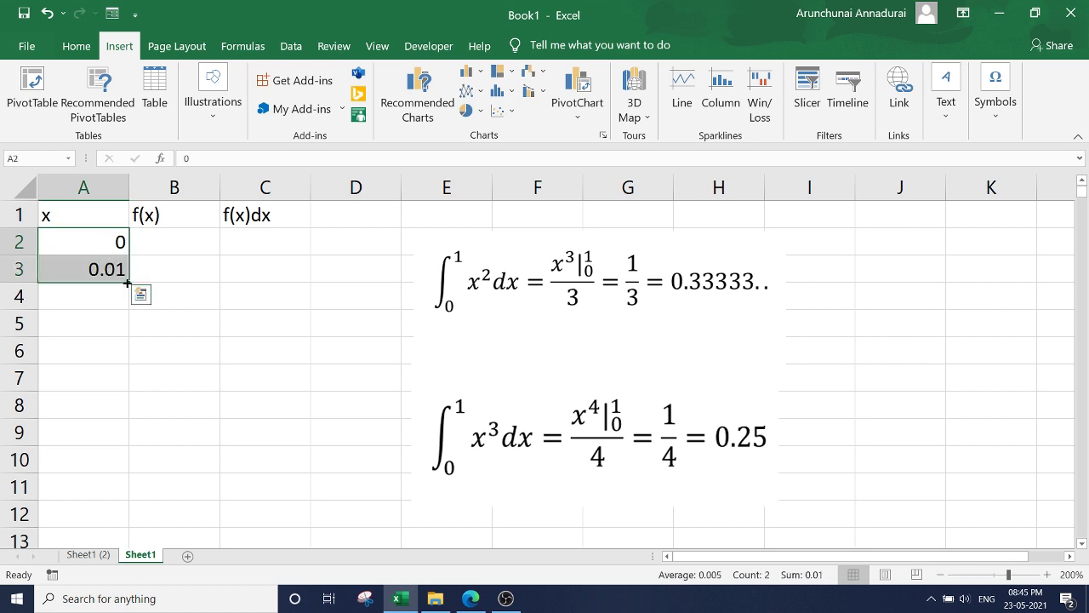
{"action": "left_click_drag", "start_coordinate": [127, 283], "coordinate": [109, 581]}
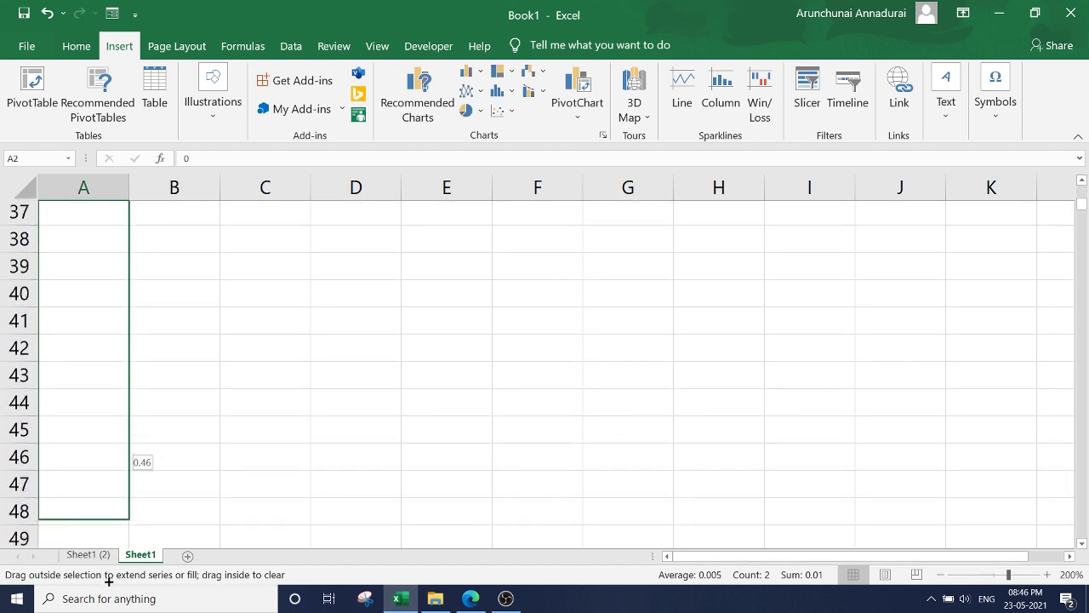
{"action": "mouse_move", "coordinate": [109, 581]}
{"action": "left_mouse_down"}
{"action": "mouse_move", "coordinate": [127, 457]}
{"action": "mouse_move", "coordinate": [122, 265]}
{"action": "left_mouse_up"}
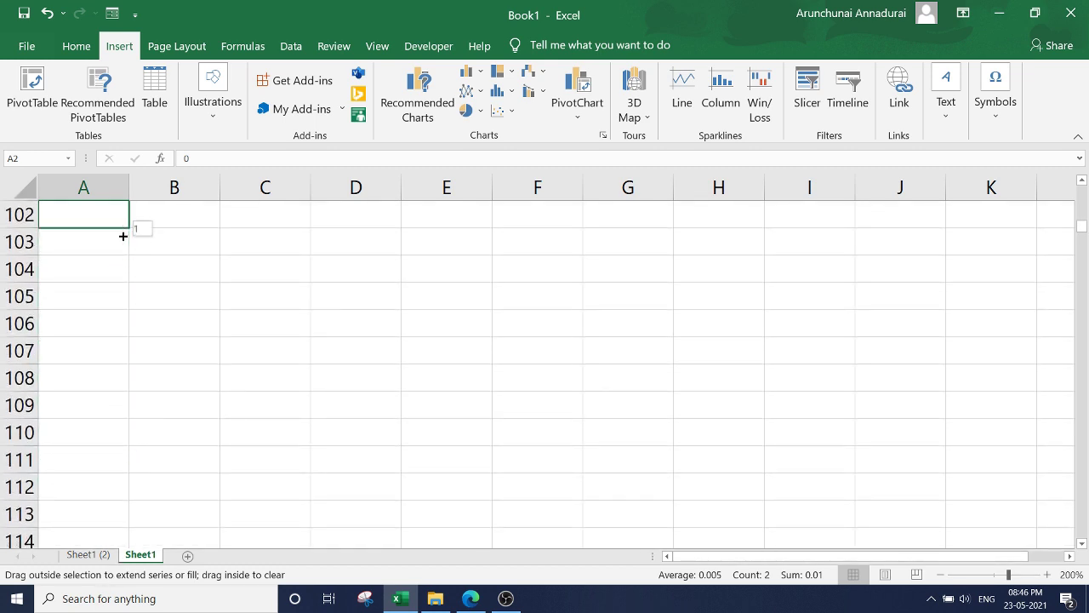
{"action": "left_click_drag", "start_coordinate": [122, 265], "coordinate": [122, 236]}
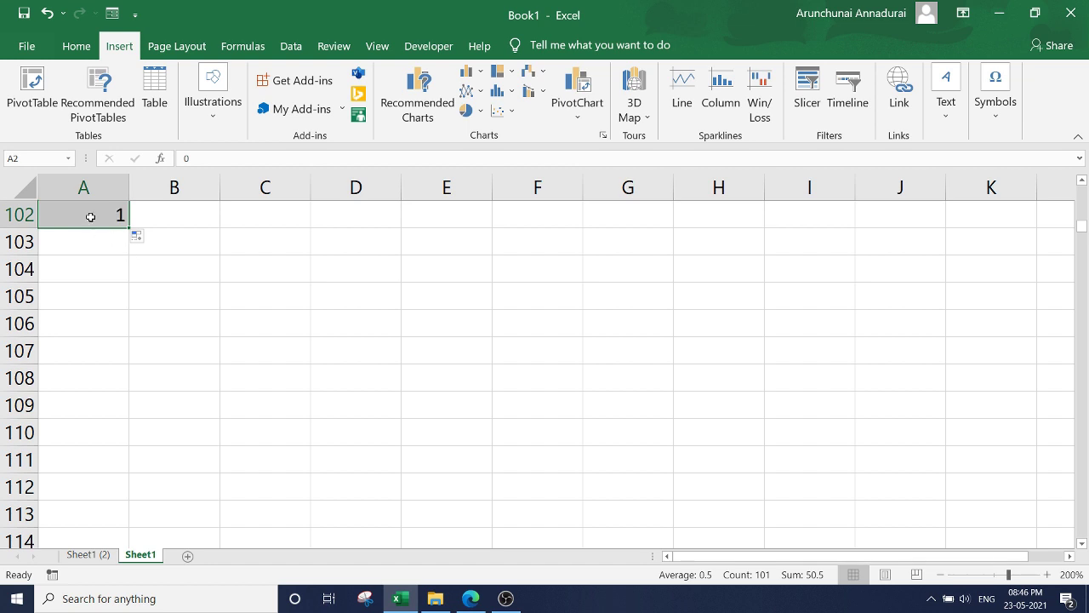
{"action": "scroll", "coordinate": [117, 282], "scroll_direction": "up", "scroll_amount": 1}
{"action": "scroll", "coordinate": [136, 322], "scroll_direction": "up", "scroll_amount": 7}
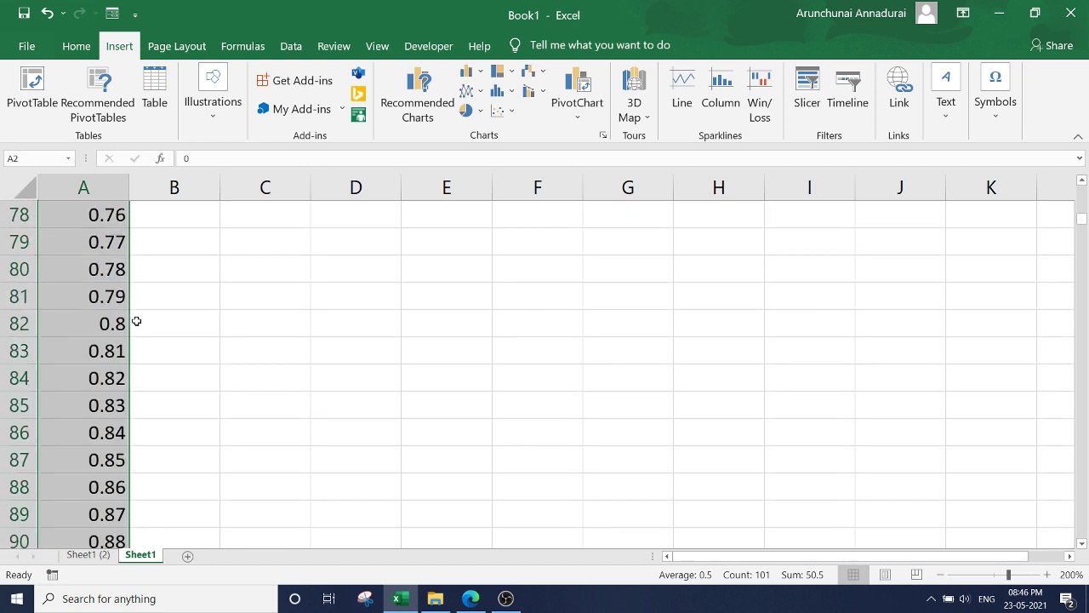
{"action": "scroll", "coordinate": [136, 322], "scroll_direction": "up", "scroll_amount": 5}
{"action": "scroll", "coordinate": [845, 411], "scroll_direction": "up", "scroll_amount": 5}
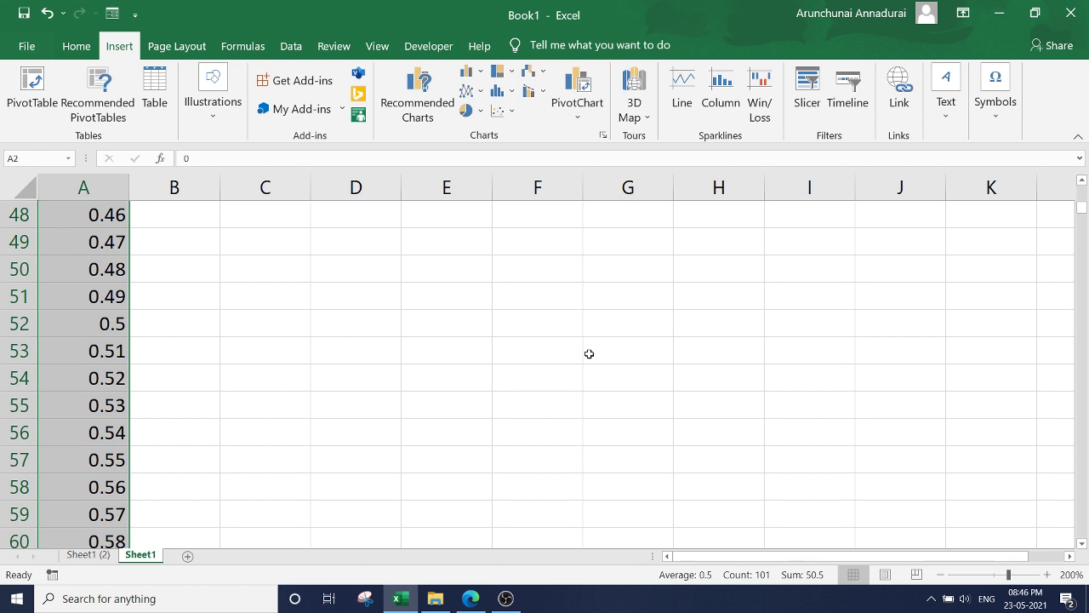
{"action": "key", "text": "ctrl+Home"}
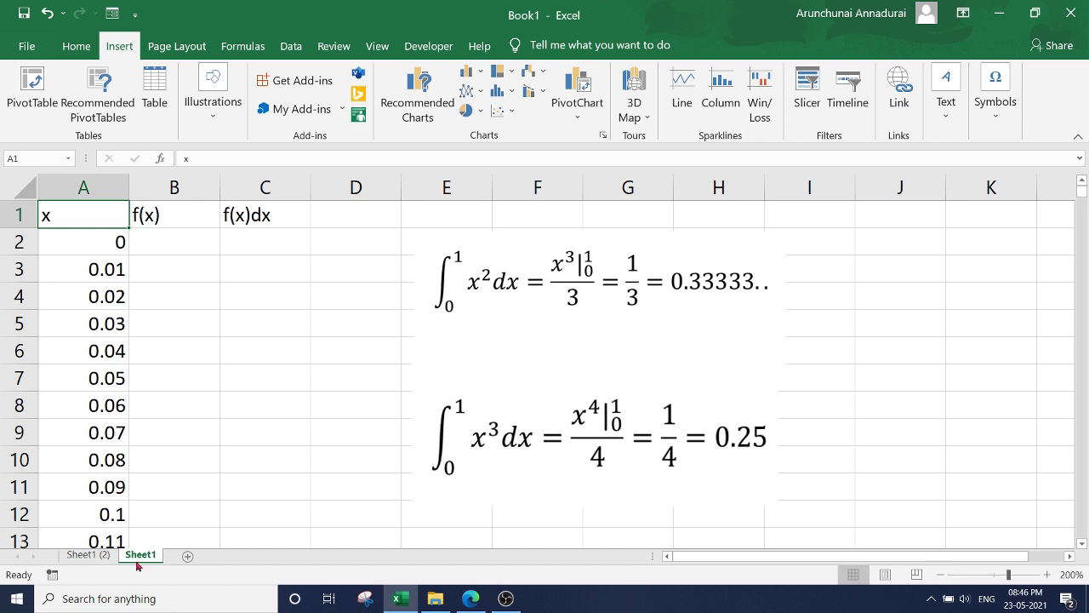
Enter =A2^2 in B2 so the first f(x) squares x, giving 0.
{"action": "left_click", "coordinate": [152, 239]}
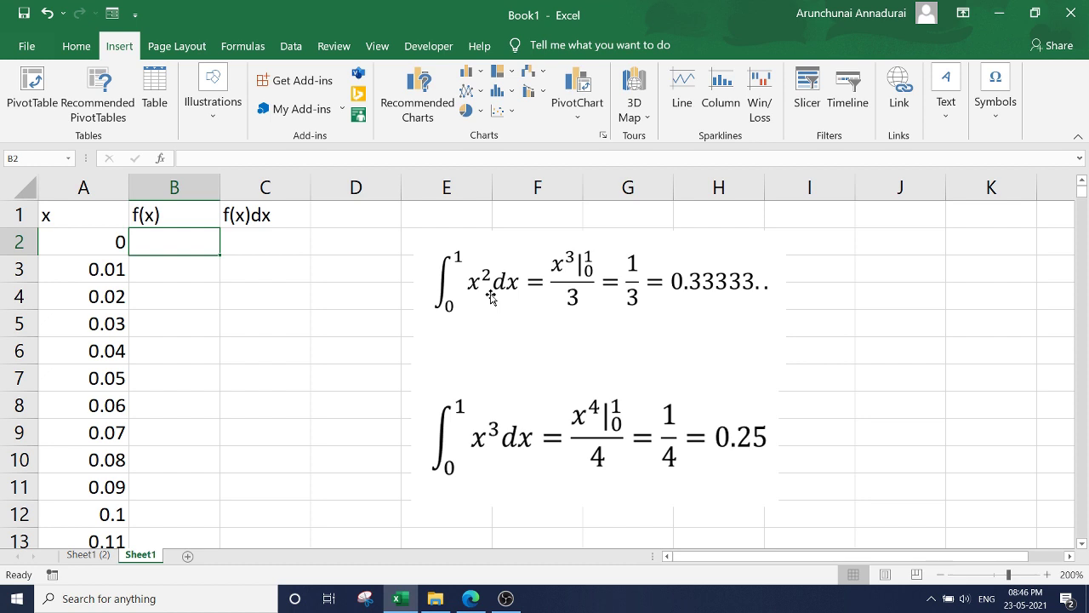
{"action": "type", "text": "="}
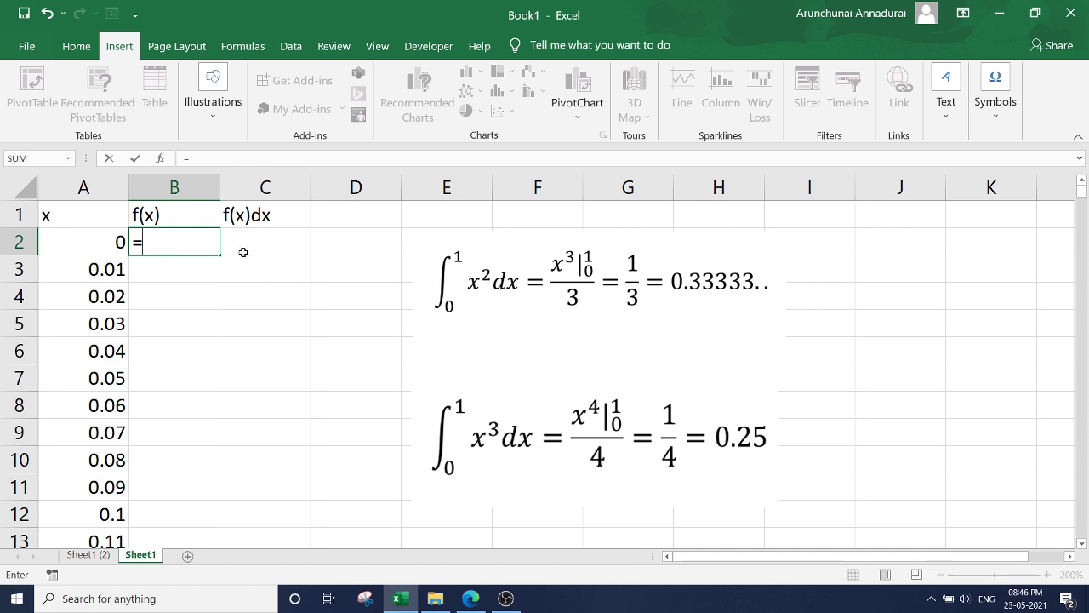
{"action": "left_click", "coordinate": [75, 241]}
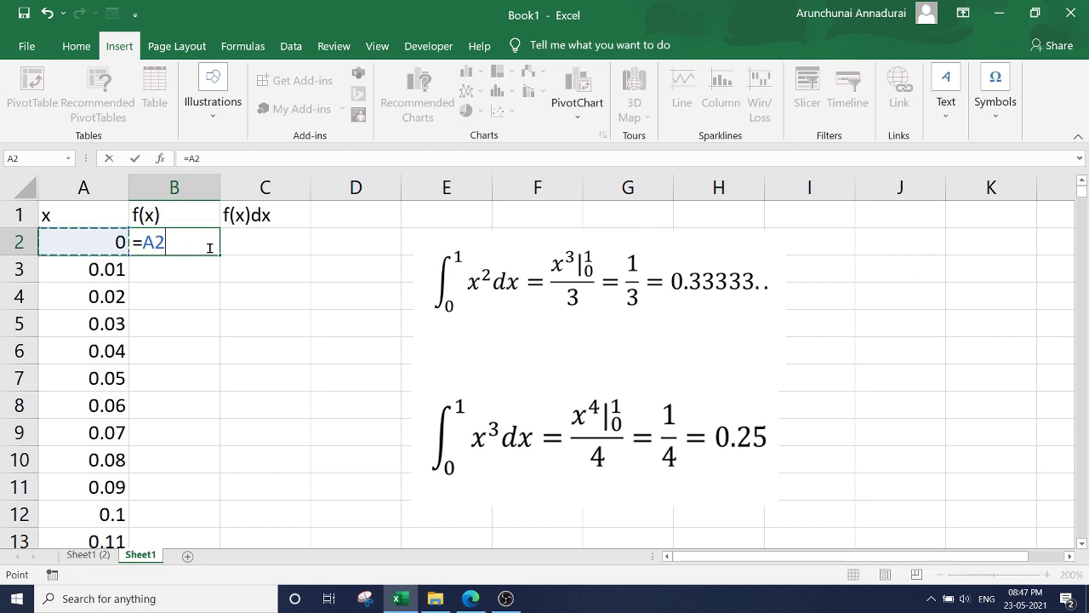
{"action": "type", "text": "^2"}
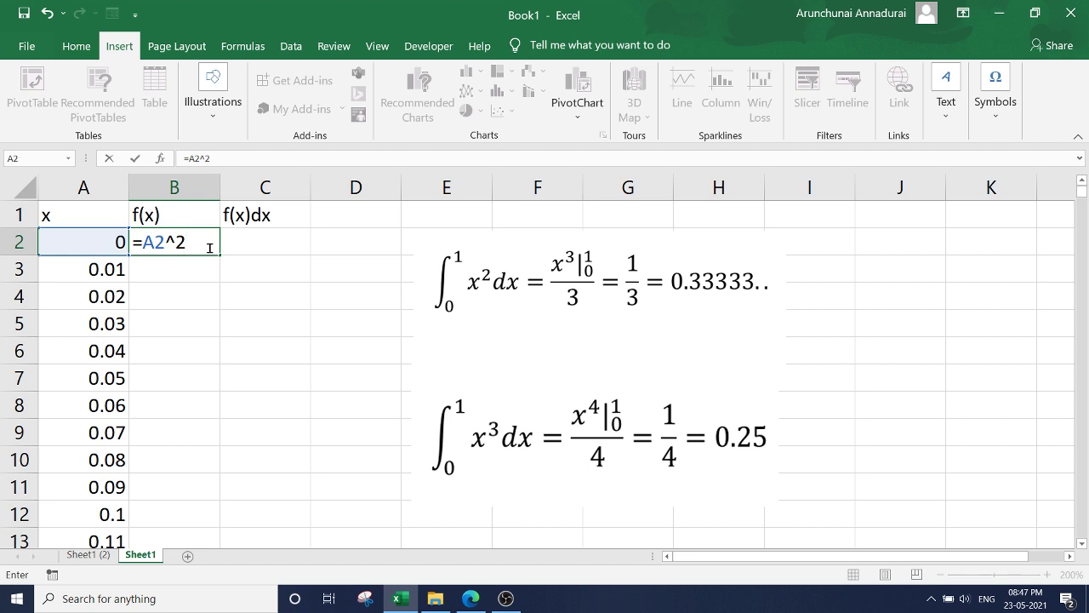
{"action": "key", "text": "Return"}
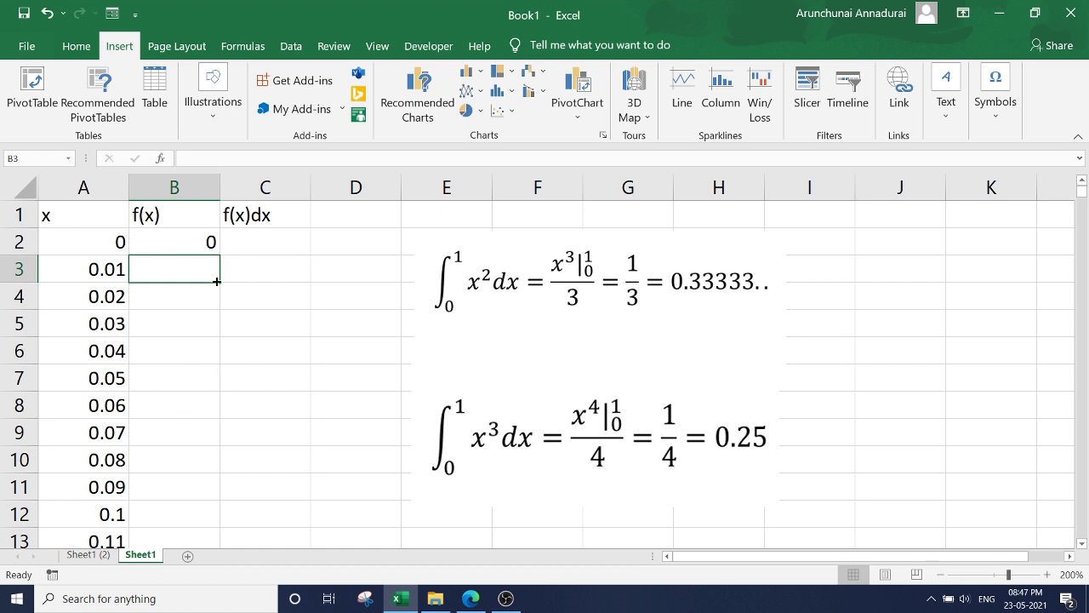
{"action": "left_click", "coordinate": [205, 244]}
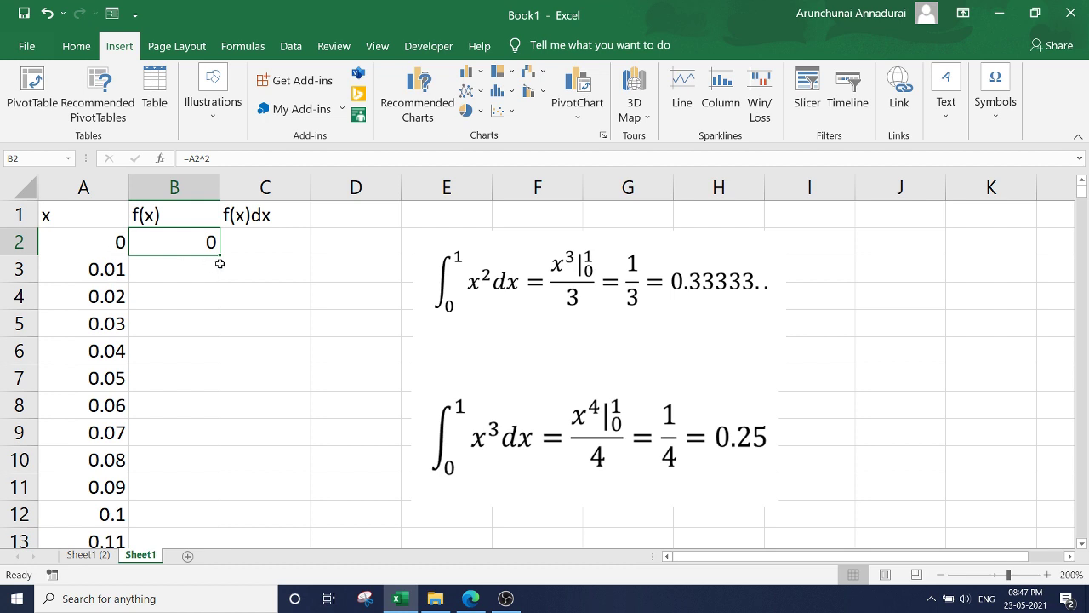
{"action": "left_click", "coordinate": [246, 243]}
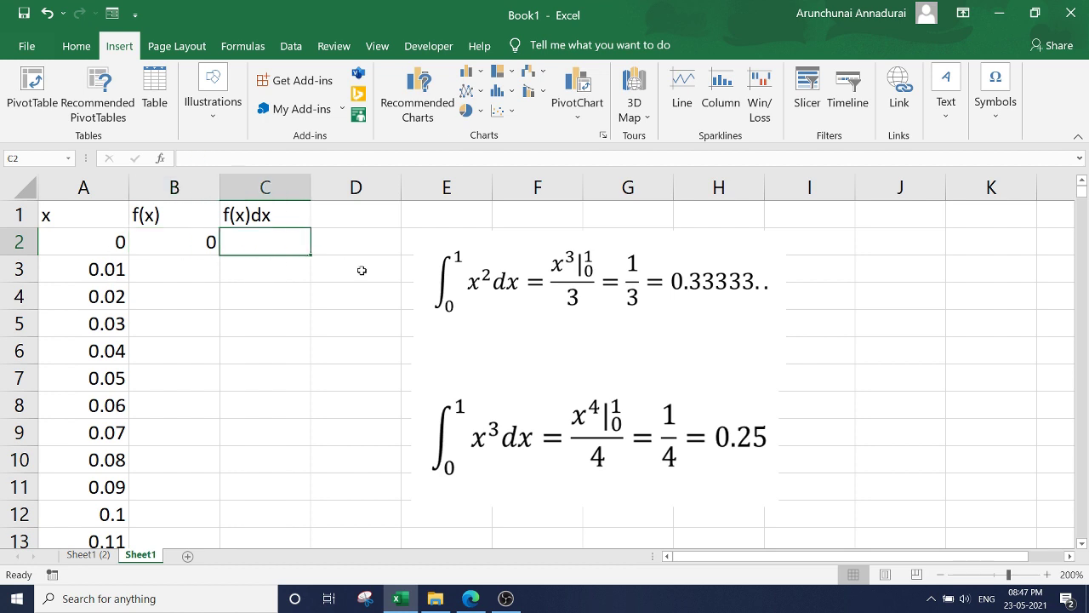
Enter =B2*0.01 in C2 as the first f(x)dx value.
{"action": "type", "text": "="}
{"action": "key", "text": "Left"}
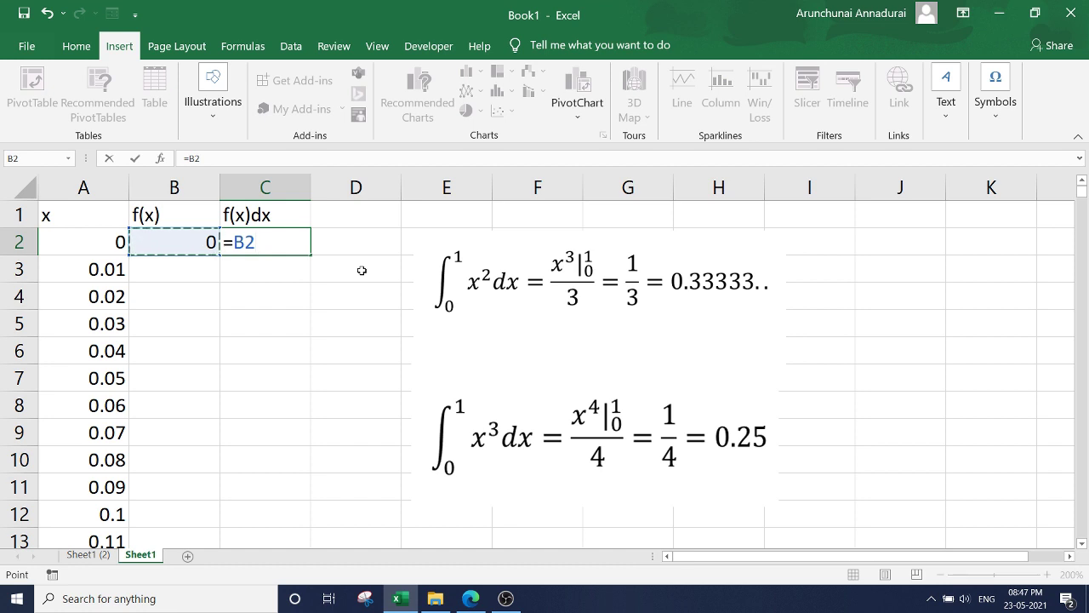
{"action": "type", "text": "*"}
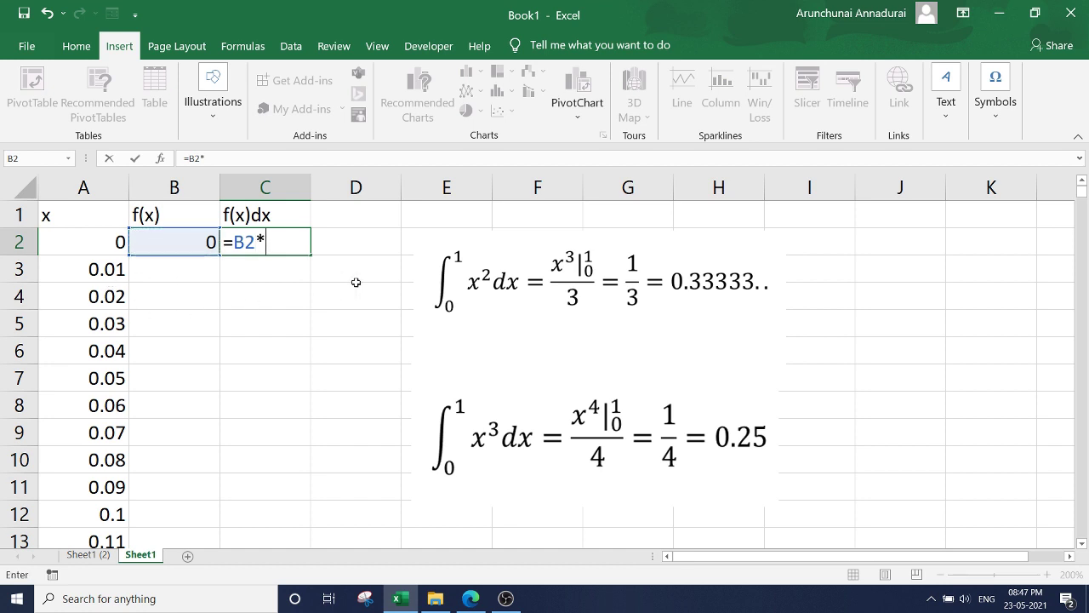
{"action": "type", "text": "0."}
{"action": "type", "text": "0"}
{"action": "key", "text": "Return"}
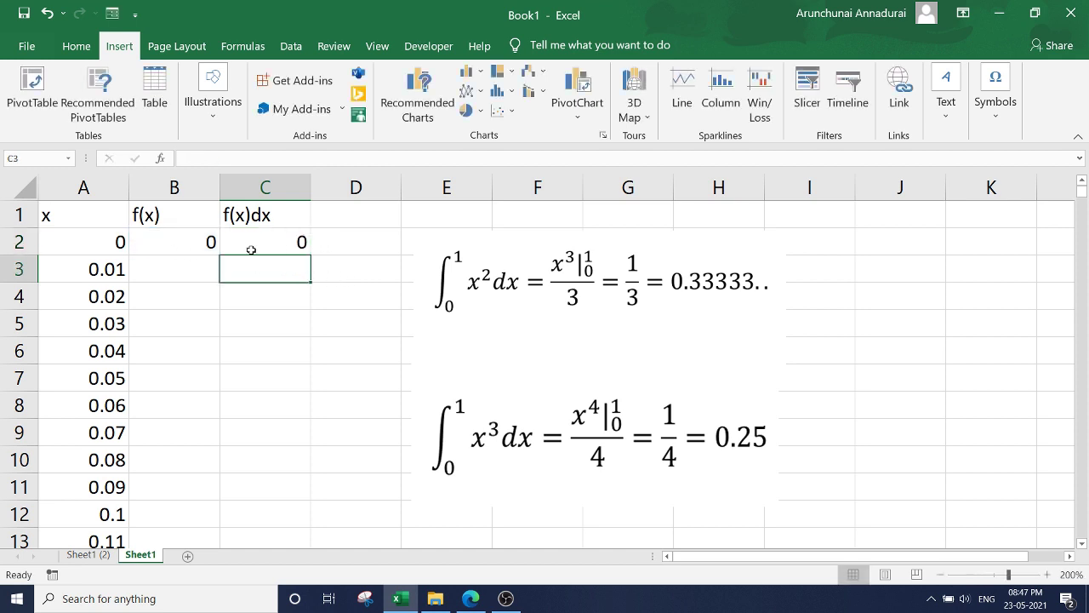
{"action": "left_click", "coordinate": [185, 241]}
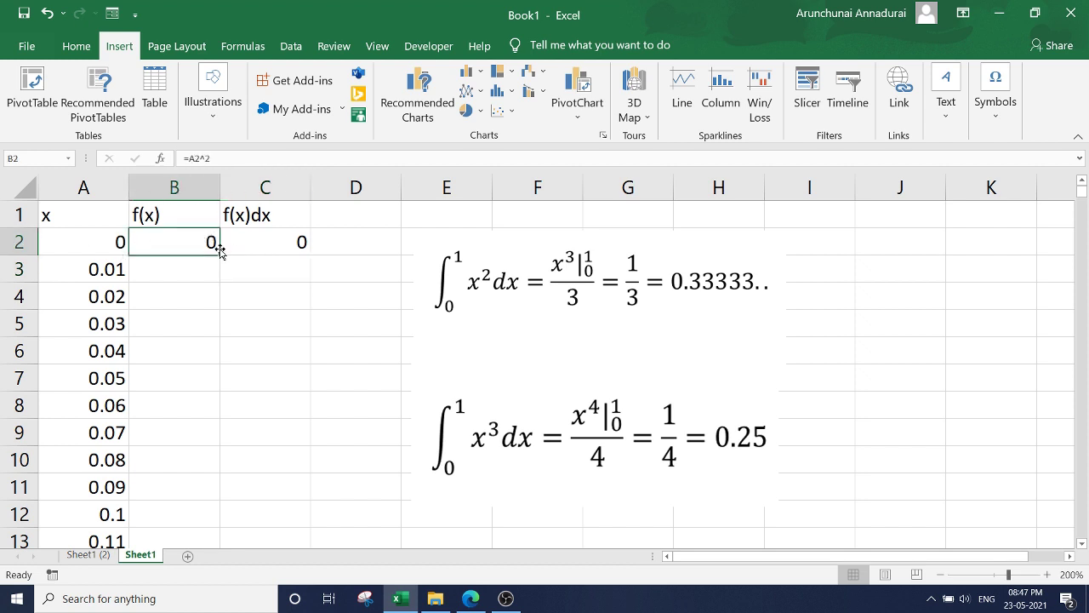
Copy the B2:C2 formulas down to row 102, then return to the top of the sheet.
{"action": "left_click_drag", "start_coordinate": [227, 243], "coordinate": [270, 241]}
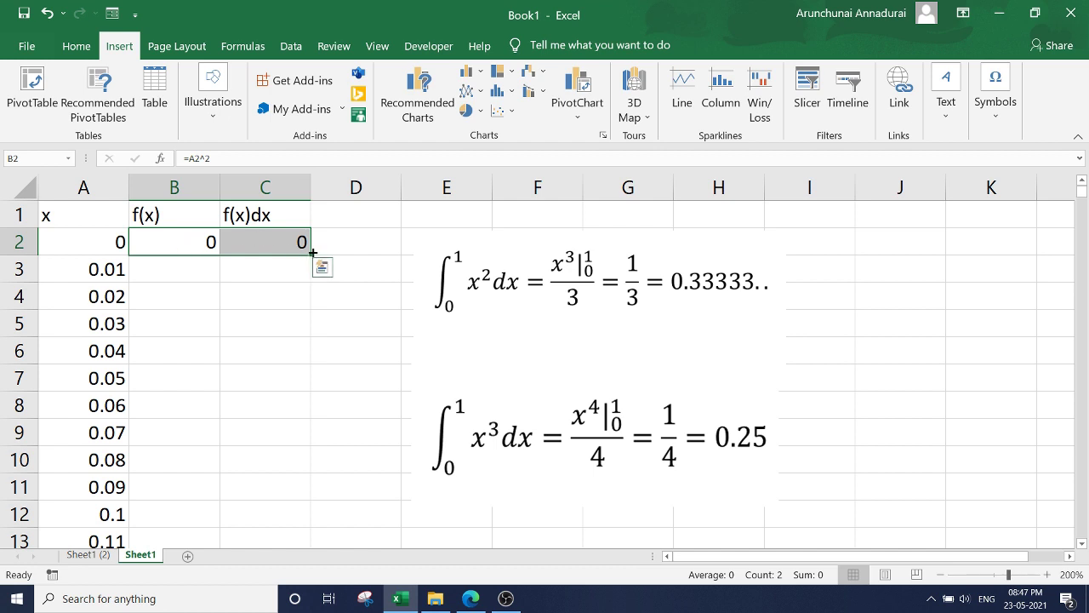
{"action": "left_click_drag", "start_coordinate": [310, 253], "coordinate": [300, 580]}
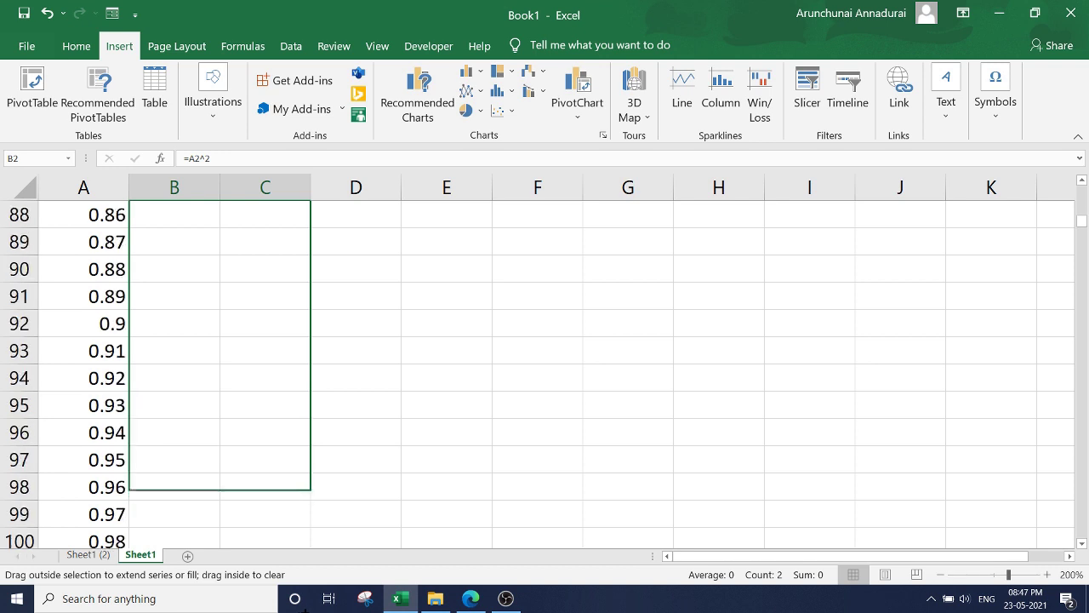
{"action": "mouse_move", "coordinate": [299, 579]}
{"action": "left_mouse_down"}
{"action": "mouse_move", "coordinate": [304, 609]}
{"action": "mouse_move", "coordinate": [288, 438]}
{"action": "left_mouse_up"}
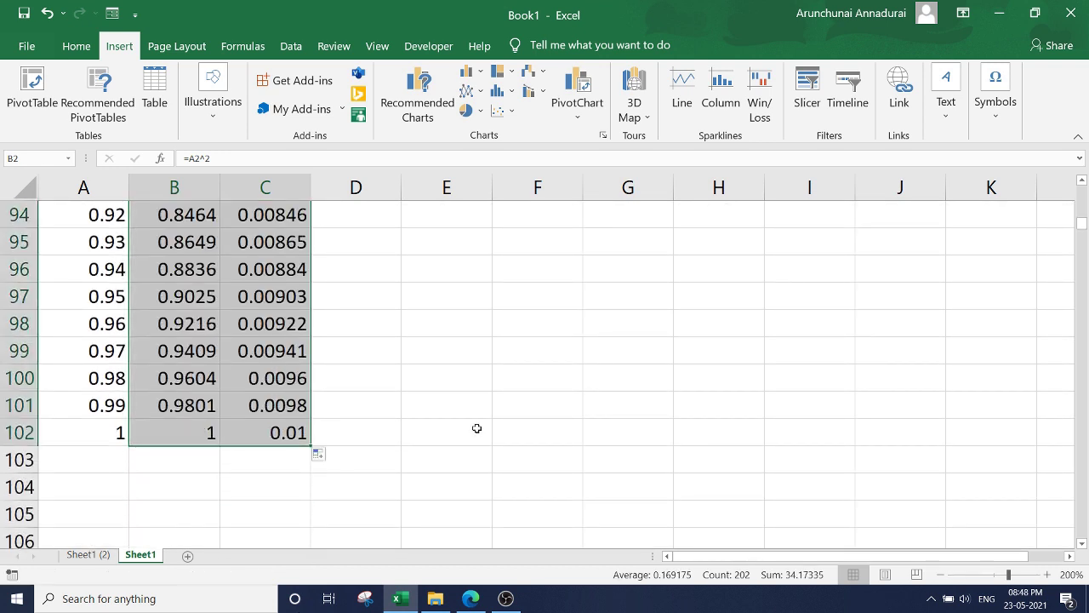
{"action": "scroll", "coordinate": [477, 428], "scroll_direction": "up", "scroll_amount": 1}
{"action": "scroll", "coordinate": [476, 428], "scroll_direction": "up", "scroll_amount": 7}
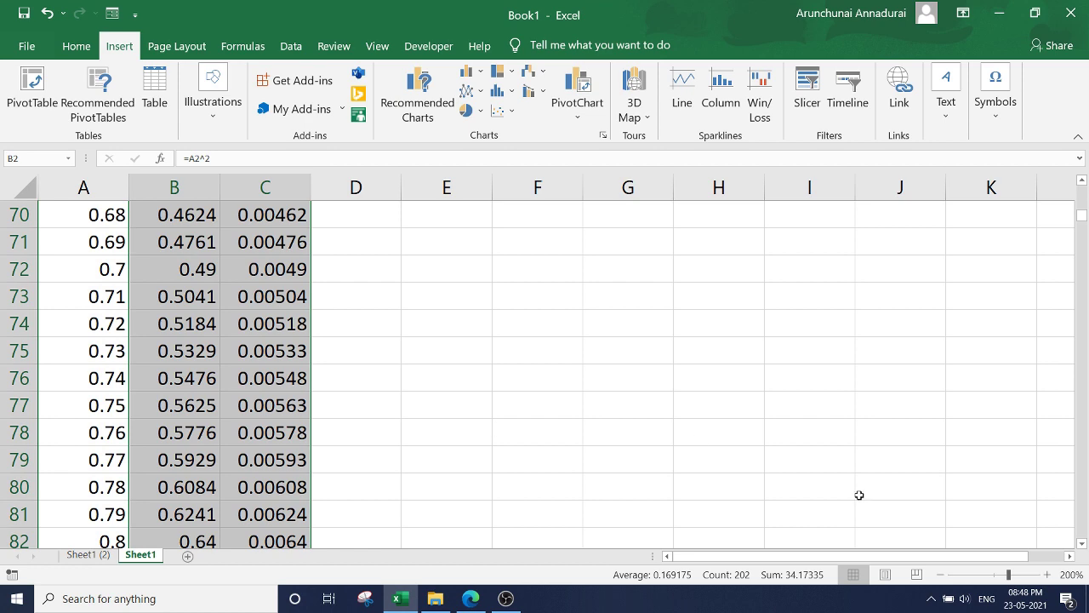
{"action": "key", "text": "ctrl+Home"}
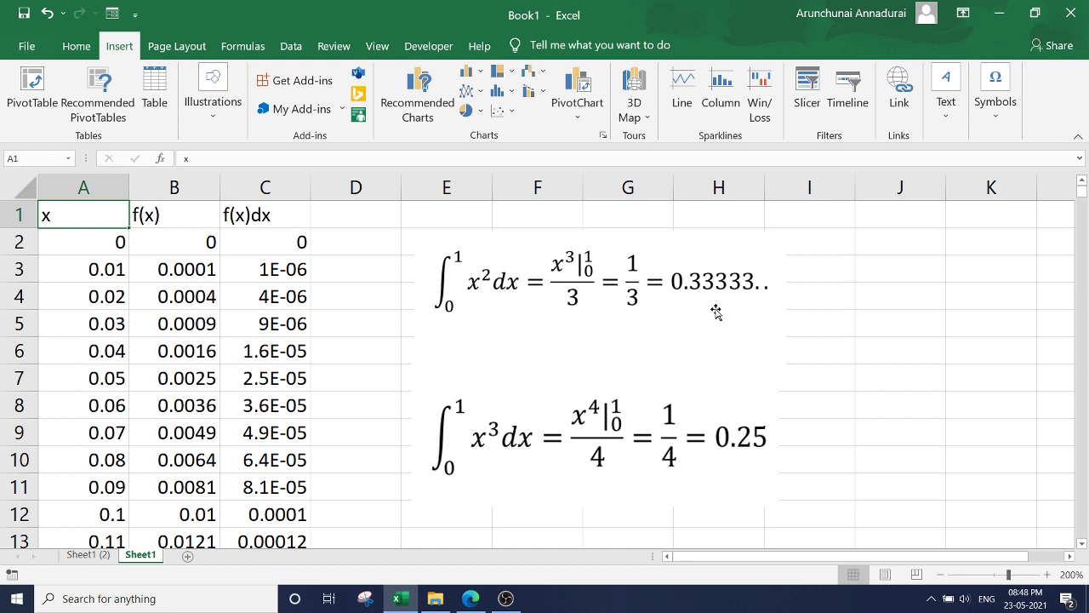
Enter =SUM(C2:C102) in D2, totalling the f(x)dx column to 0.33835.
{"action": "left_click", "coordinate": [353, 244]}
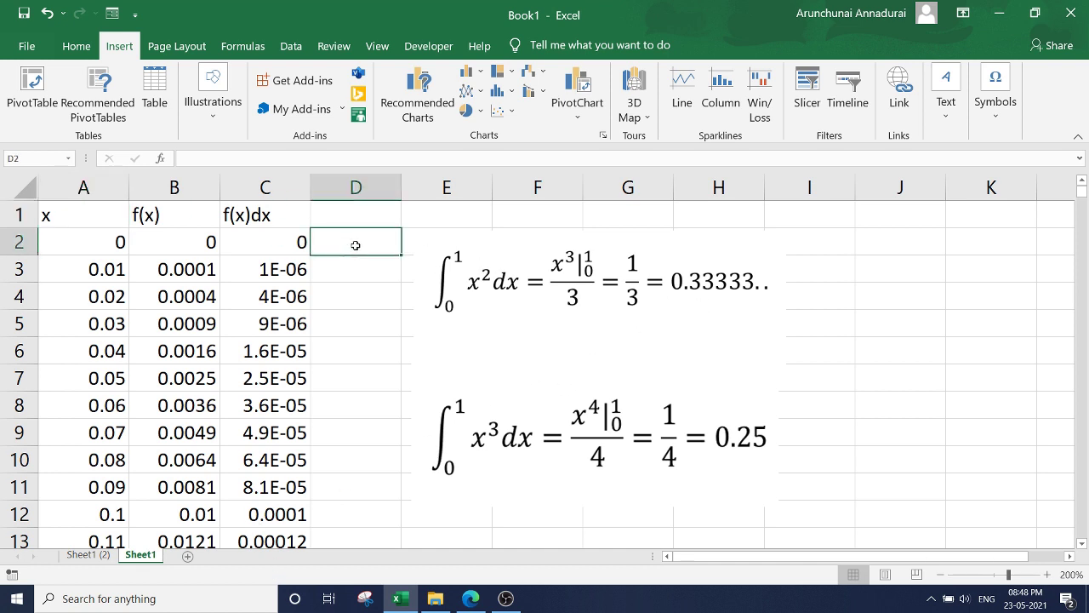
{"action": "type", "text": "="}
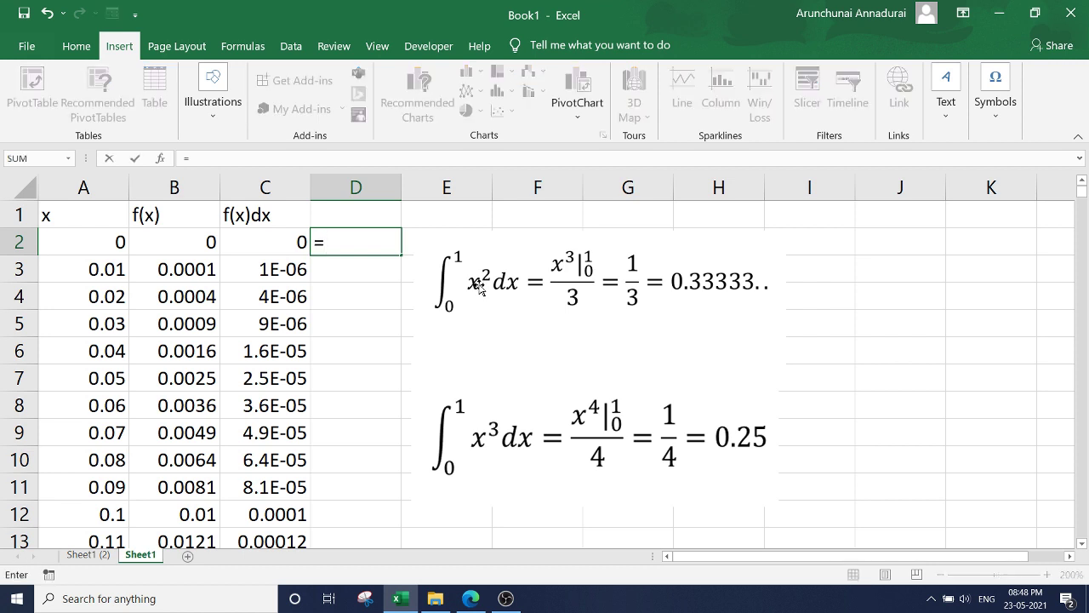
{"action": "type", "text": "sum"}
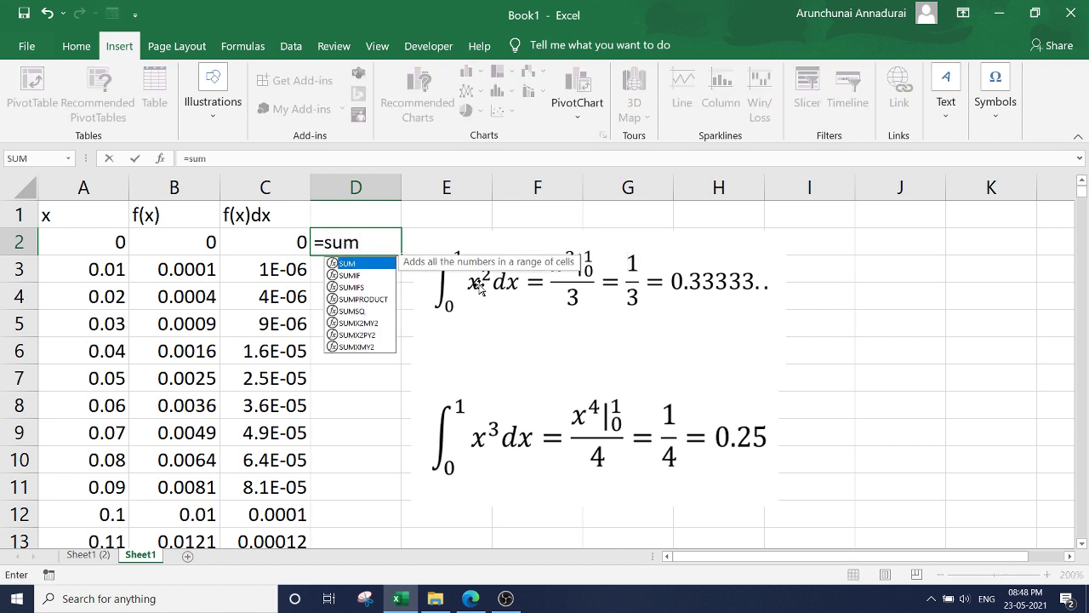
{"action": "type", "text": "("}
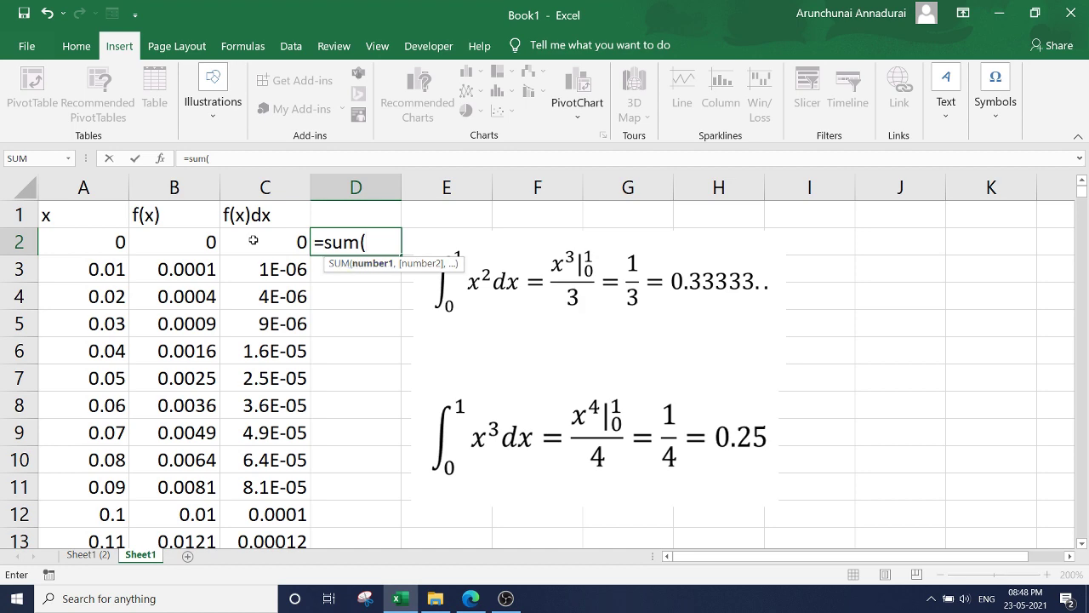
{"action": "left_click", "coordinate": [259, 242]}
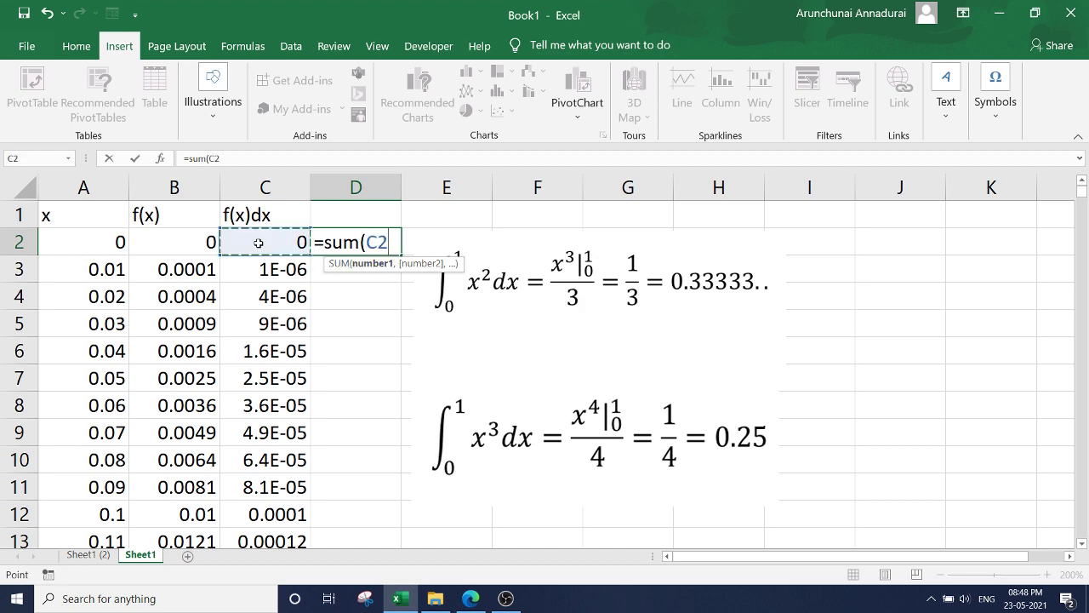
{"action": "key", "text": "shift+Down"}
{"action": "key", "text": "shift+Down"}
{"action": "key", "text": "shift+Down"}
{"action": "key", "text": "shift+Down"}
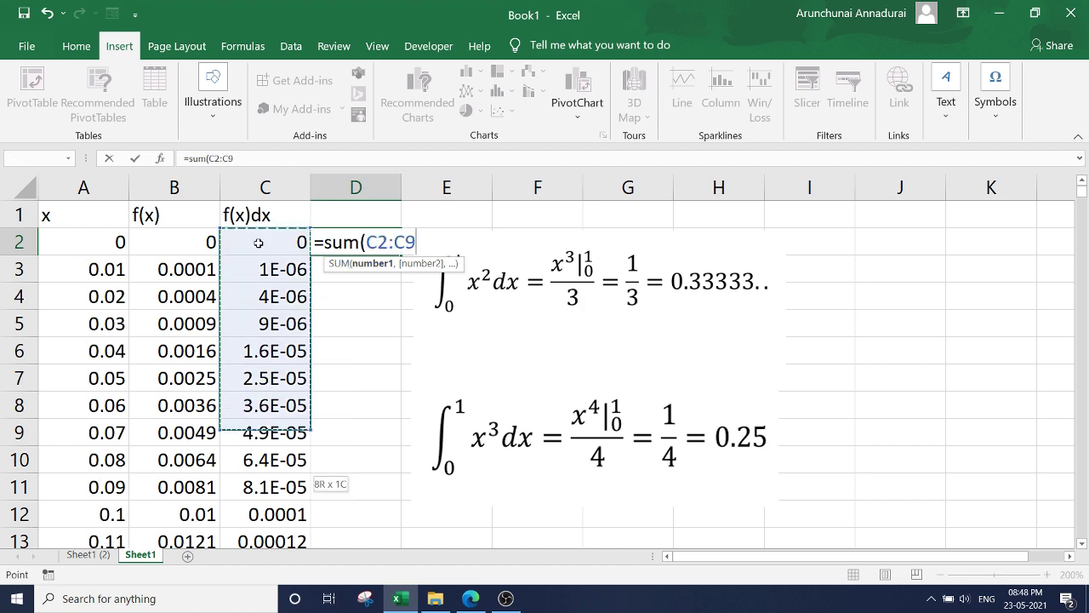
{"action": "key", "text": "shift+Down"}
{"action": "key", "text": "shift+Down"}
{"action": "key", "text": "shift+Down"}
{"action": "key", "text": "shift+Down"}
{"action": "key", "text": "shift+Down"}
{"action": "key", "text": "shift+Down"}
{"action": "key", "text": "shift+Down"}
{"action": "key", "text": "shift+Down"}
{"action": "key", "text": "shift+Down"}
{"action": "key", "text": "shift+Down"}
{"action": "key", "text": "shift+Down"}
{"action": "key", "text": "shift+Down"}
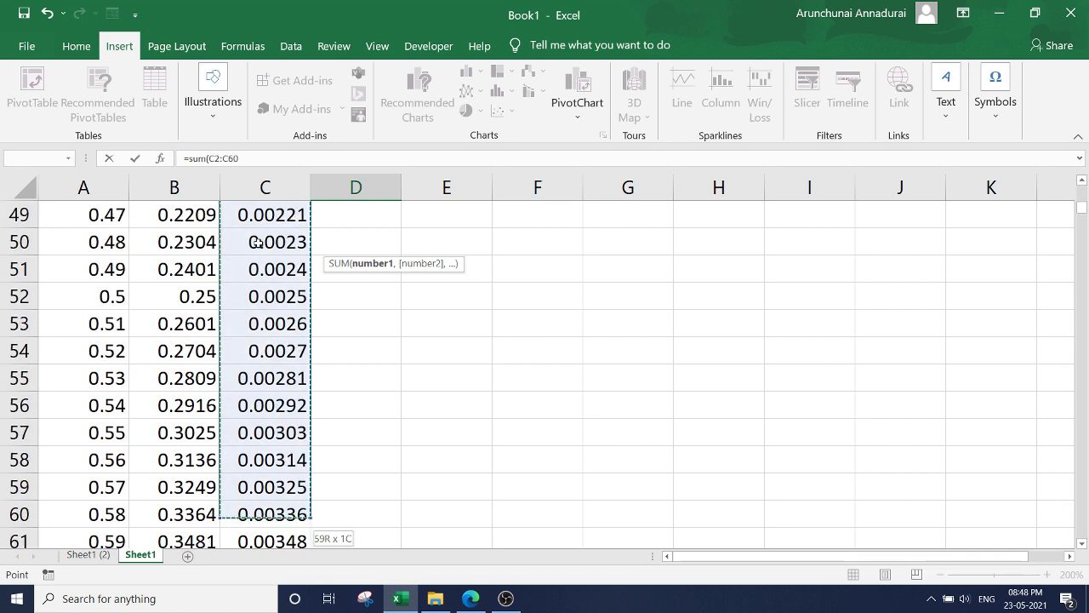
{"action": "key", "text": "shift+Down"}
{"action": "key", "text": "shift+Down"}
{"action": "key", "text": "shift+Down"}
{"action": "key", "text": "shift+Down"}
{"action": "key", "text": "shift+Down"}
{"action": "key", "text": "shift+Down"}
{"action": "key", "text": "shift+Down"}
{"action": "key", "text": "shift+Down"}
{"action": "key", "text": "shift+Down"}
{"action": "key", "text": "shift+Down"}
{"action": "key", "text": "shift+Down"}
{"action": "key", "text": "shift+Down"}
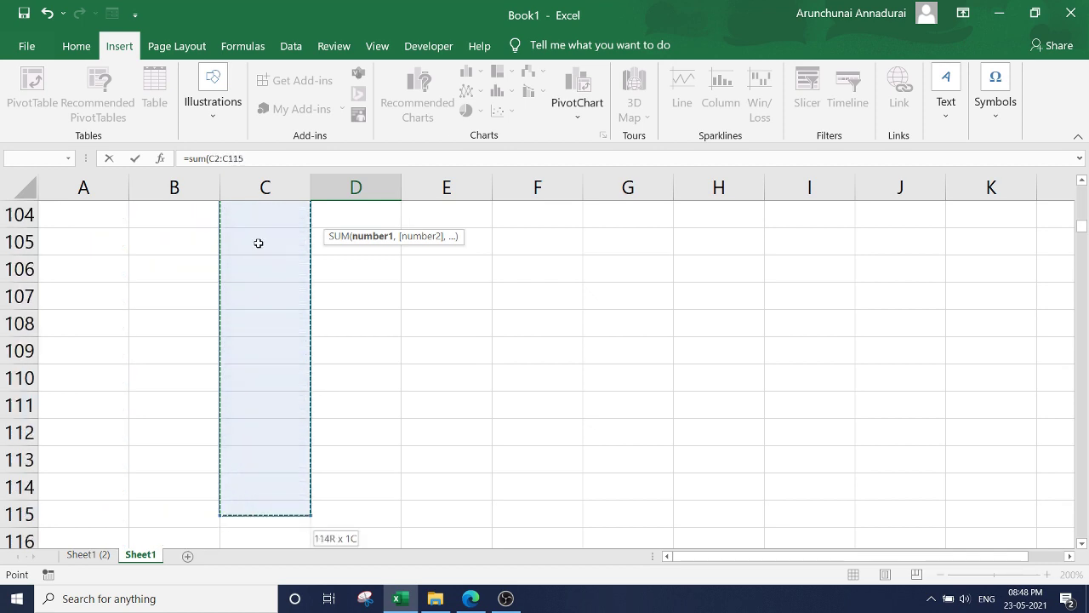
{"action": "key", "text": "shift+Down"}
{"action": "key", "text": "shift+Down"}
{"action": "key", "text": "shift+Down"}
{"action": "key", "text": "shift+Up"}
{"action": "key", "text": "shift+Up"}
{"action": "key", "text": "shift+Up"}
{"action": "key", "text": "shift+Up"}
{"action": "key", "text": "shift+Up"}
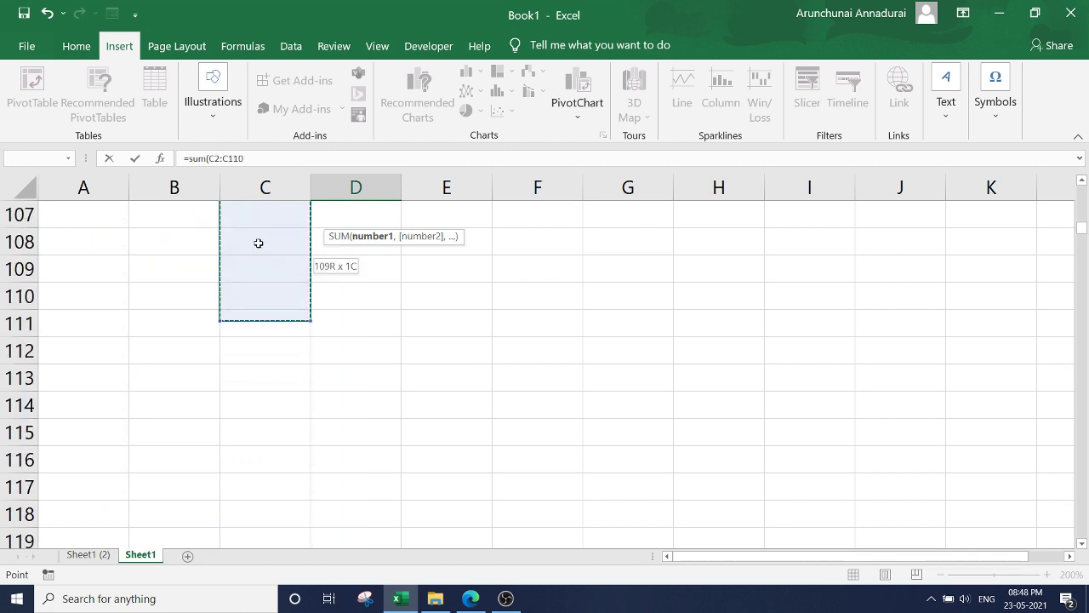
{"action": "key", "text": "shift+Up"}
{"action": "key", "text": "shift+Up"}
{"action": "key", "text": "shift+Up"}
{"action": "key", "text": "shift+Down"}
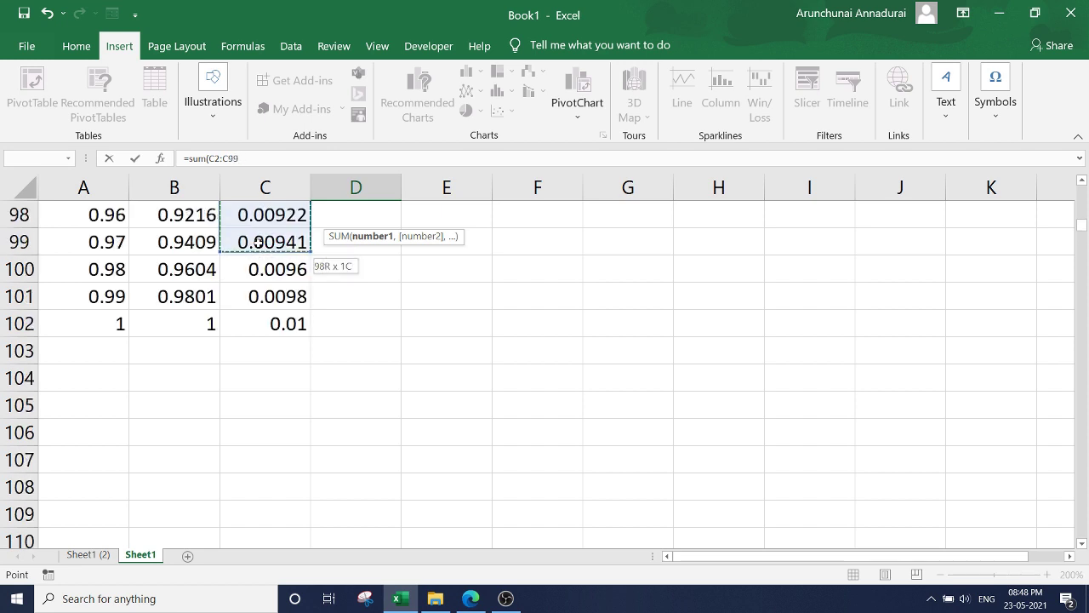
{"action": "key", "text": "shift+Down"}
{"action": "key", "text": "shift+Down"}
{"action": "key", "text": "shift+Down"}
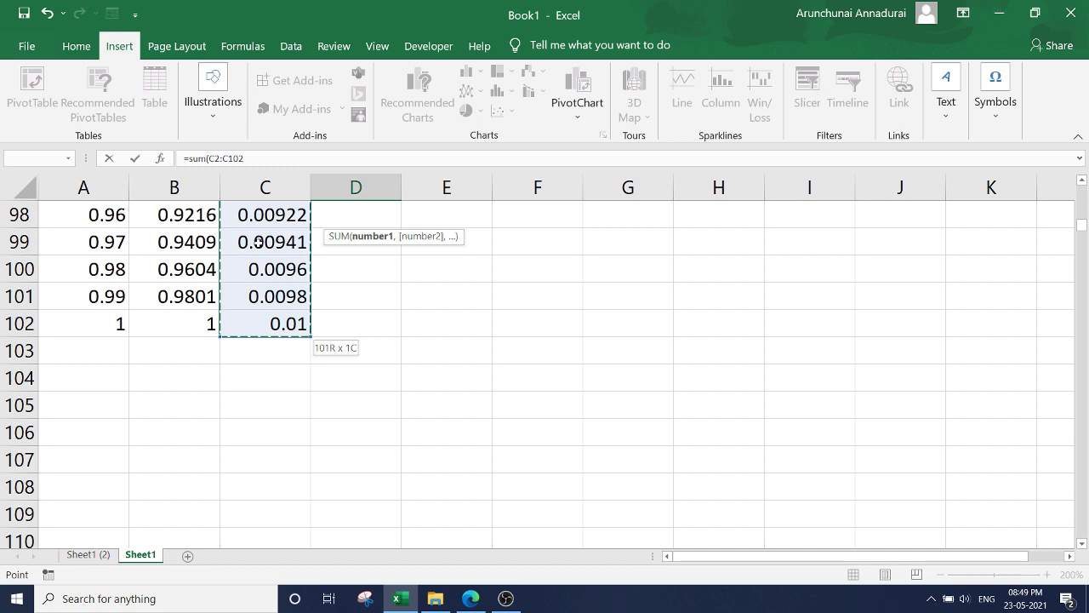
{"action": "type", "text": ")"}
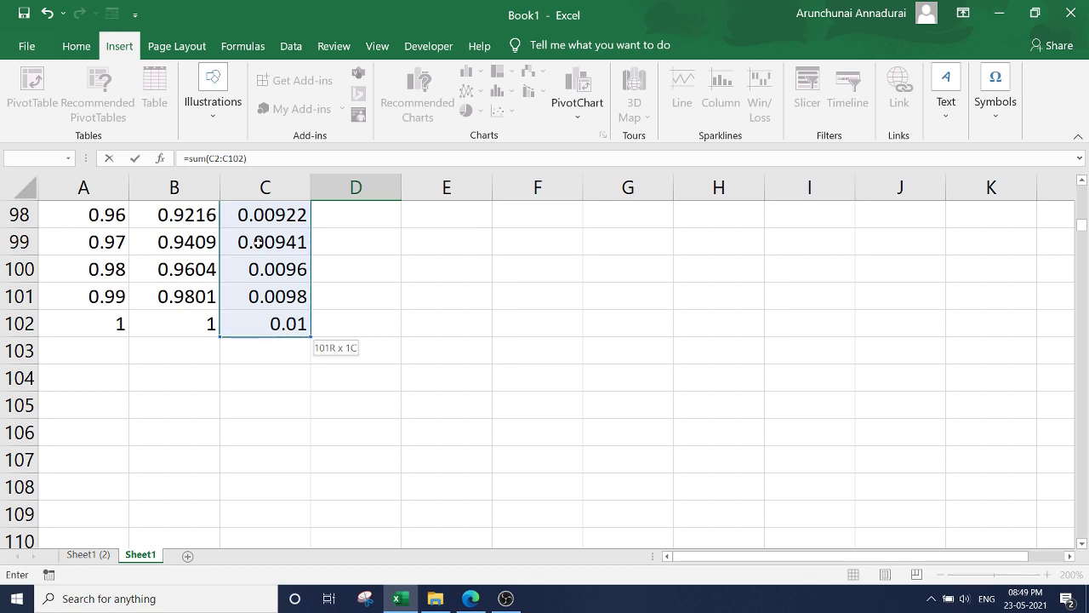
{"action": "key", "text": "Return"}
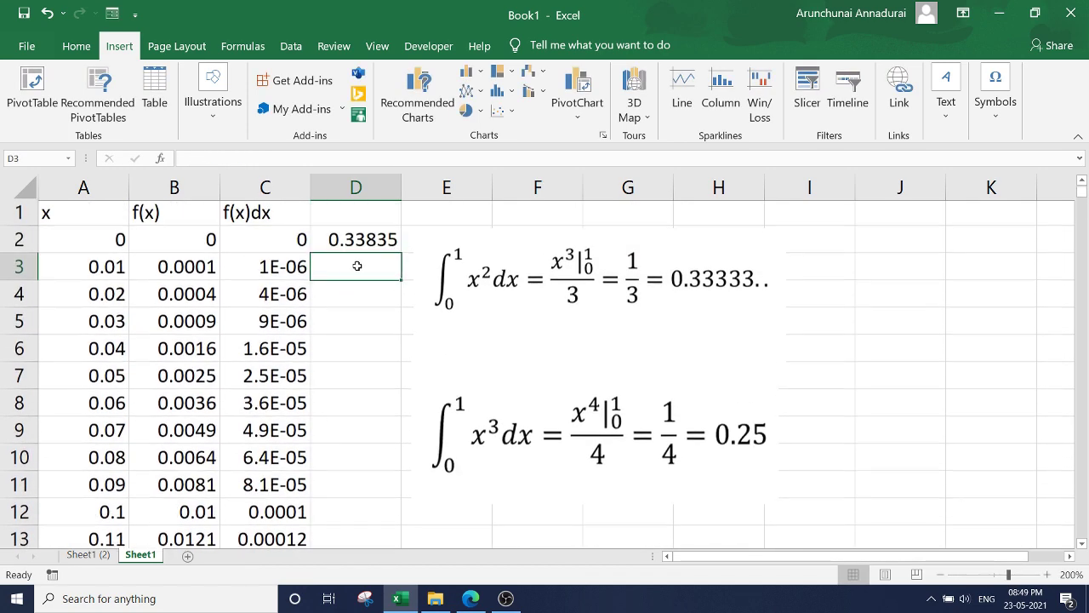
{"action": "left_click", "coordinate": [371, 244]}
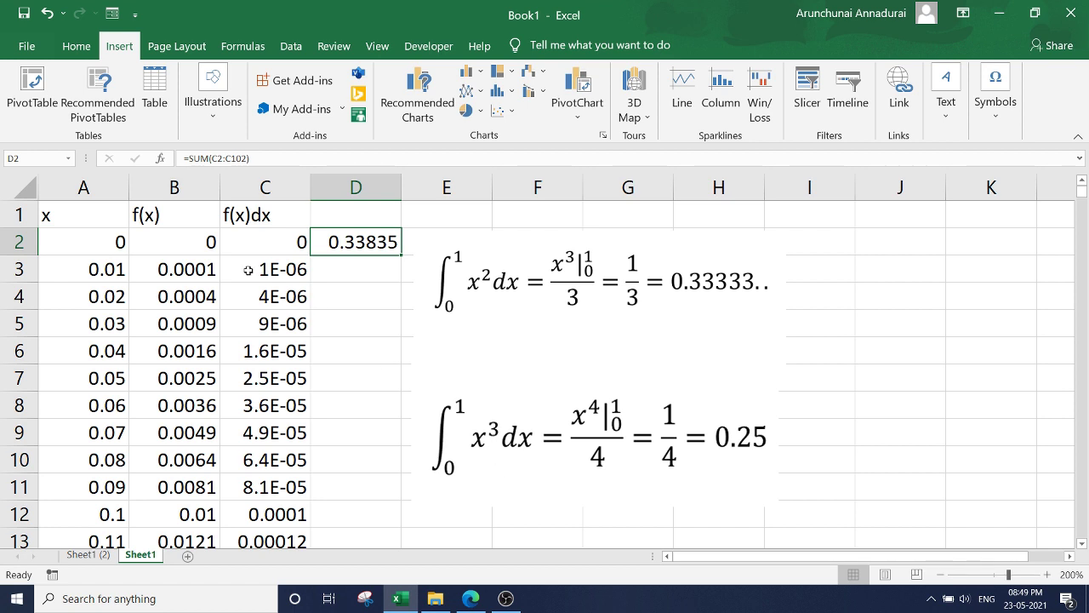
{"action": "left_click", "coordinate": [186, 244]}
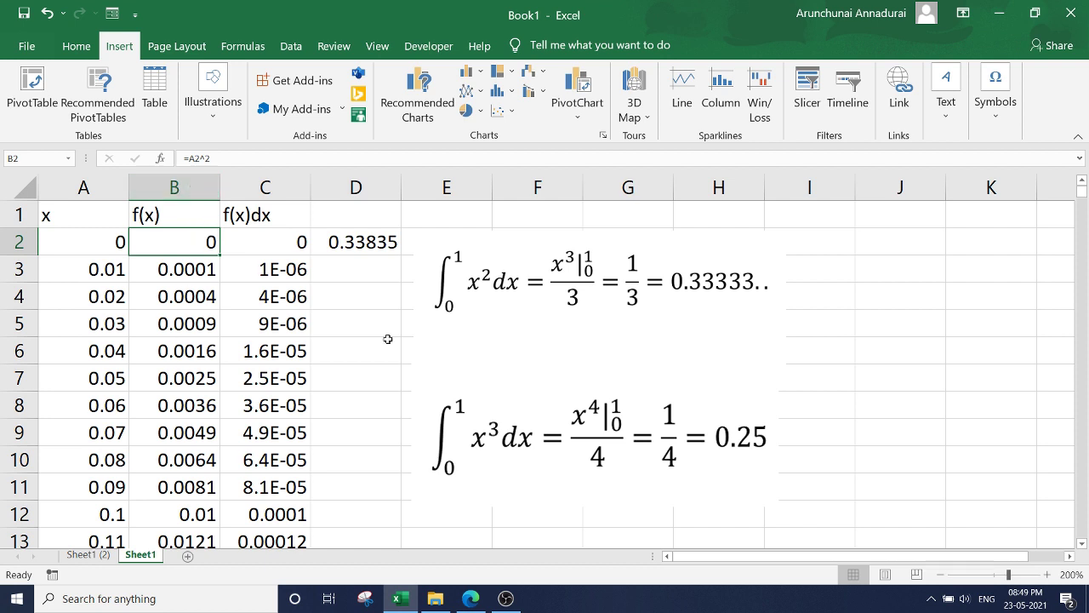
Replace B2's formula with =A2^3 so the first f(x) cubes x.
{"action": "type", "text": "="}
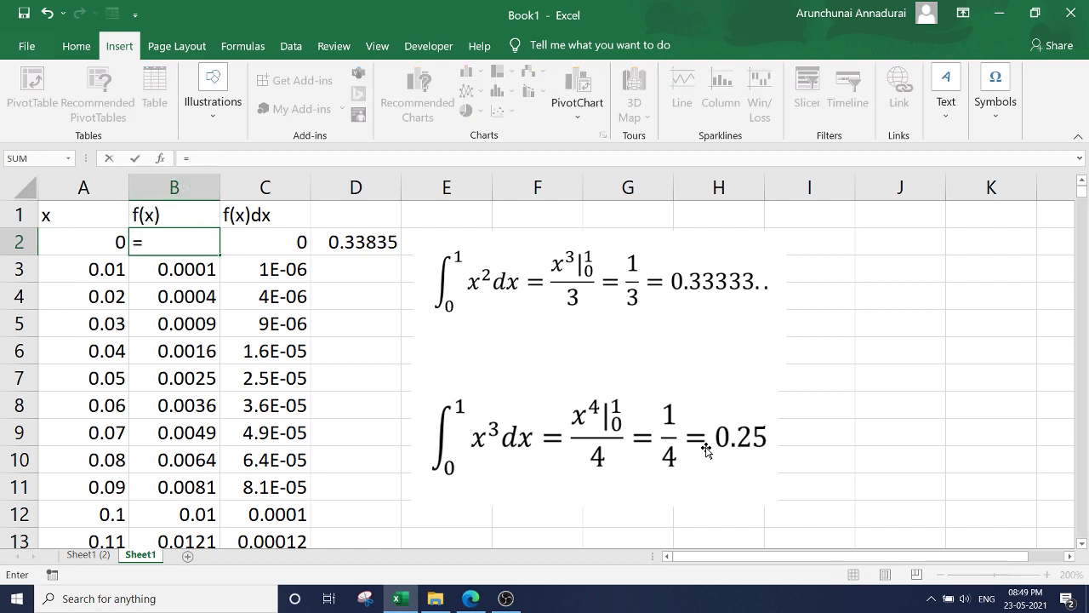
{"action": "key", "text": "Left"}
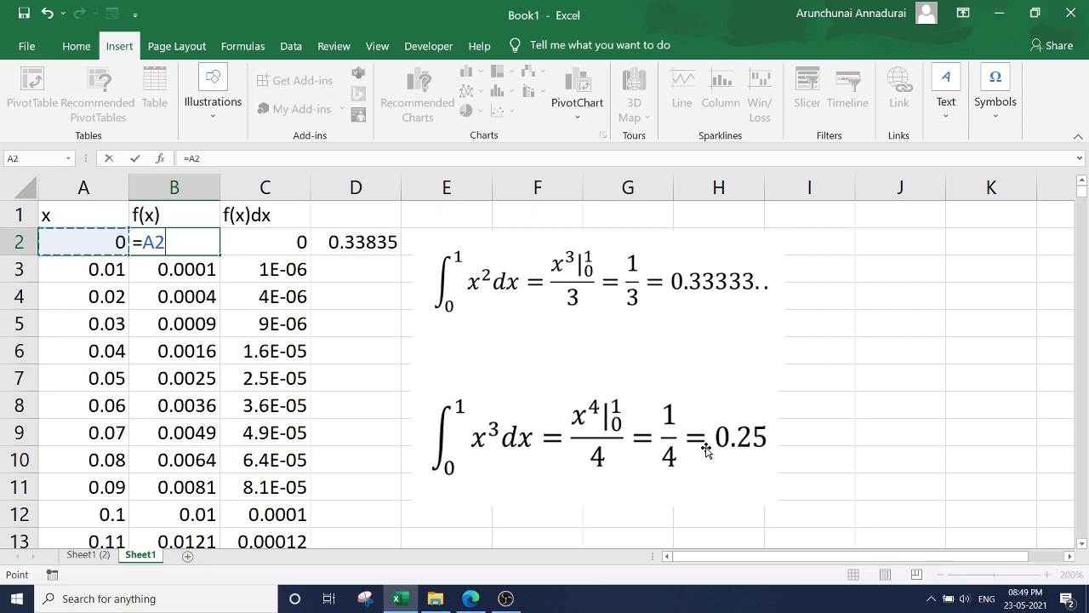
{"action": "type", "text": "^3"}
{"action": "key", "text": "Return"}
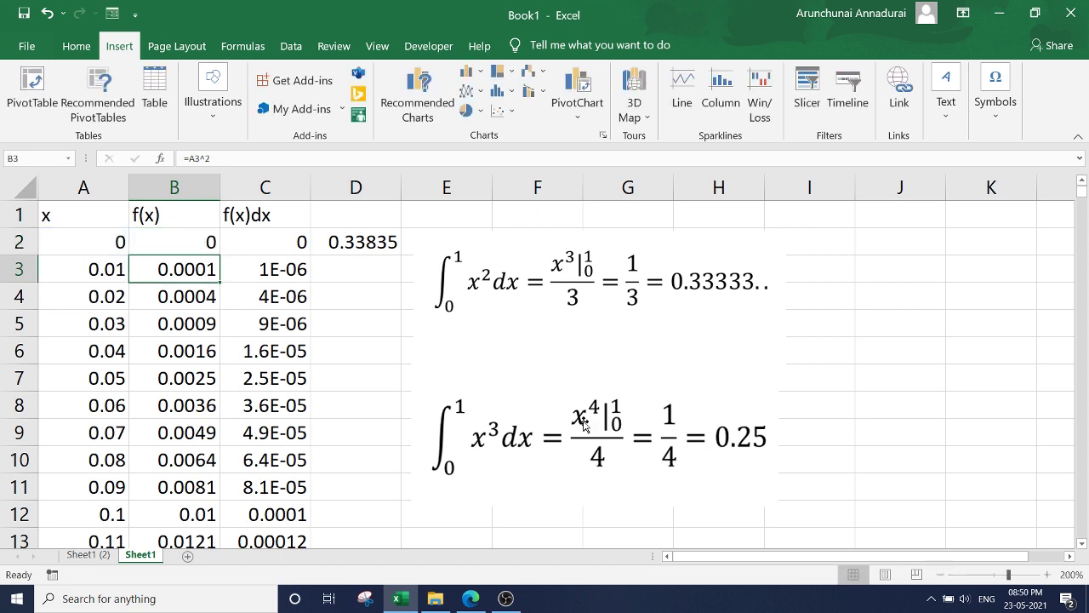
{"action": "left_click", "coordinate": [165, 240]}
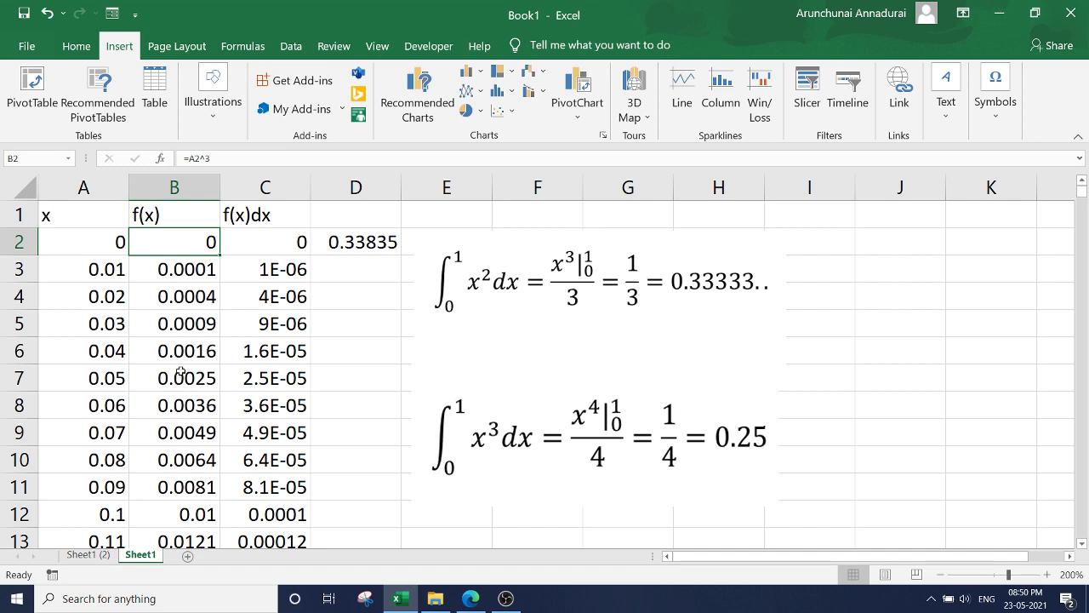
Fill =A2^3 down column B to row 102 and check that D2 now reads 0.25503.
{"action": "left_click_drag", "start_coordinate": [218, 255], "coordinate": [204, 608]}
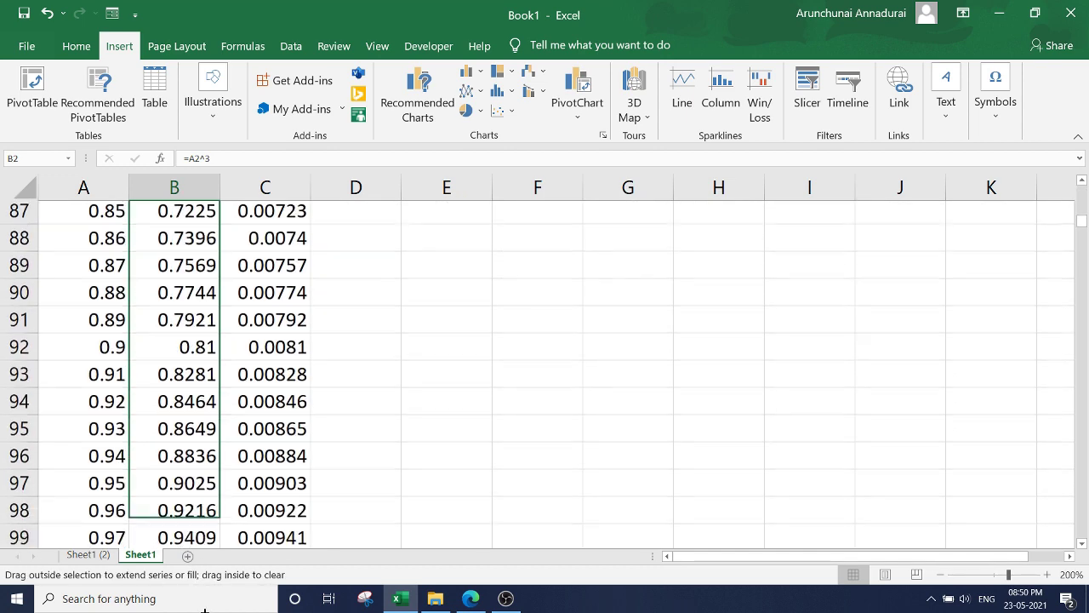
{"action": "mouse_move", "coordinate": [204, 608]}
{"action": "left_mouse_down"}
{"action": "mouse_move", "coordinate": [228, 472]}
{"action": "mouse_move", "coordinate": [217, 439]}
{"action": "left_mouse_up"}
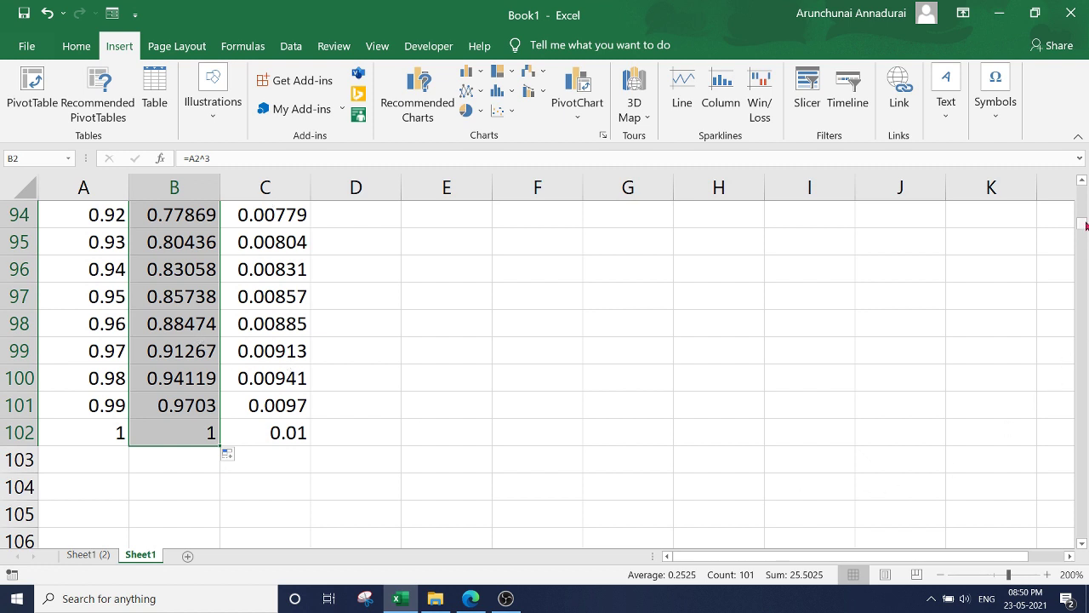
{"action": "left_click_drag", "start_coordinate": [1086, 224], "coordinate": [1086, 180]}
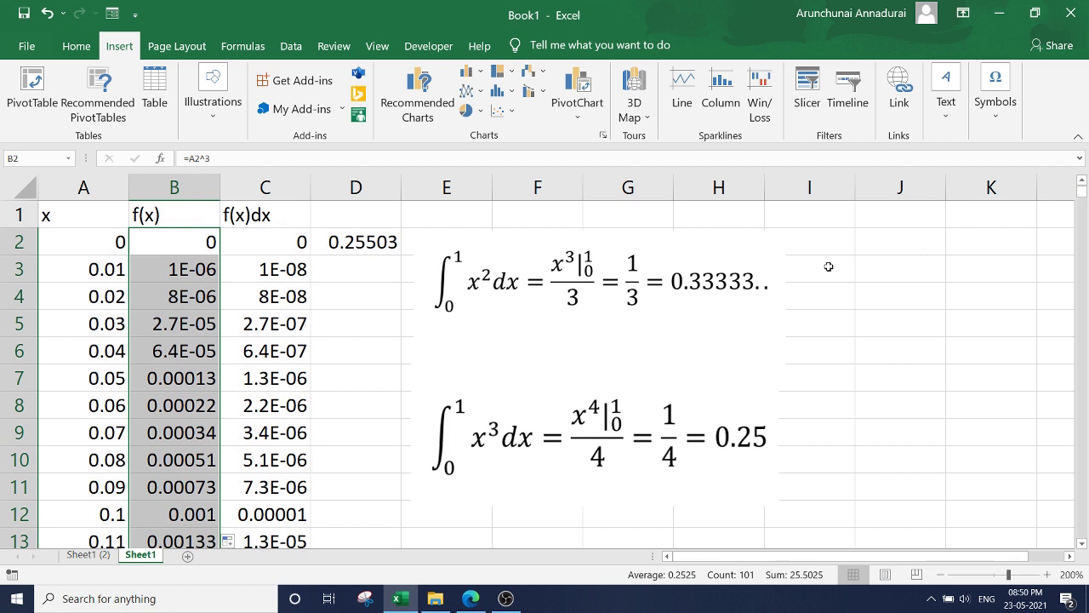
{"action": "left_click", "coordinate": [342, 243]}
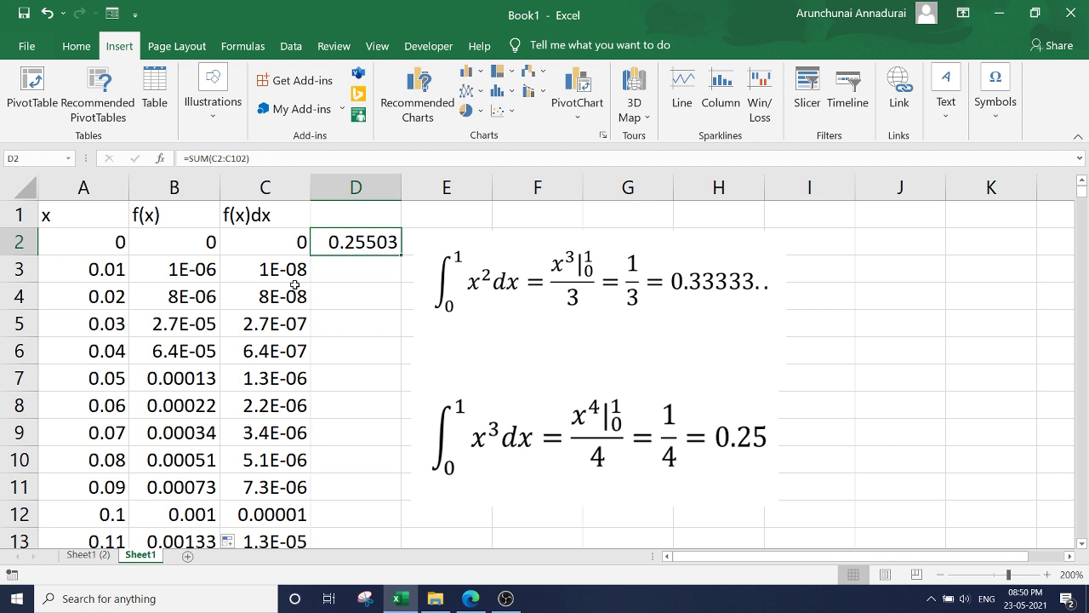
Open the Sheet1 (2) antenna-integral sheet and select cell A2.
{"action": "left_click", "coordinate": [98, 556]}
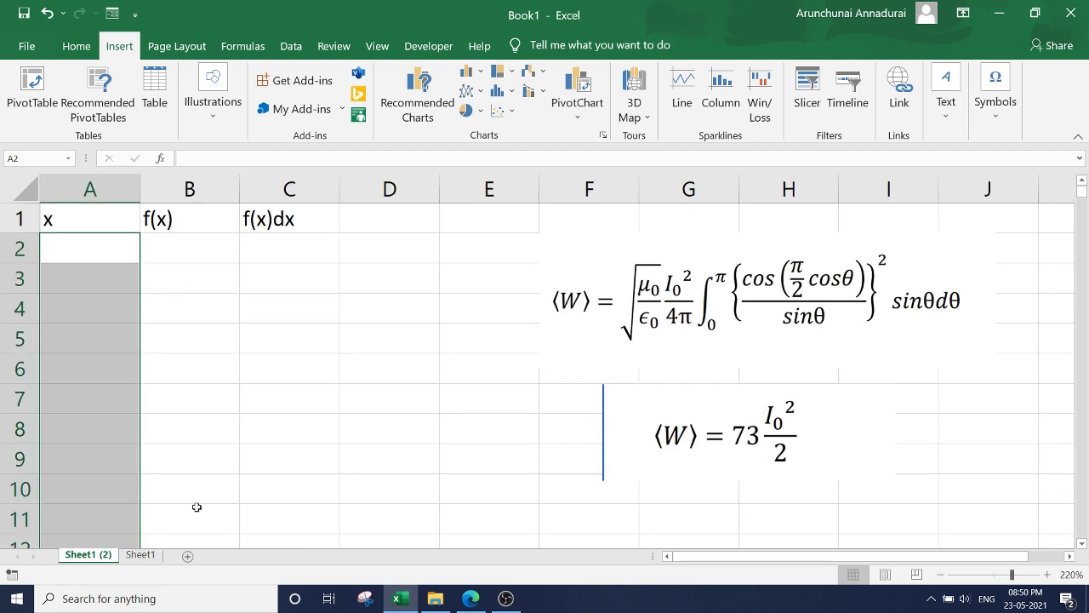
{"action": "left_click", "coordinate": [285, 430]}
{"action": "left_click", "coordinate": [91, 243]}
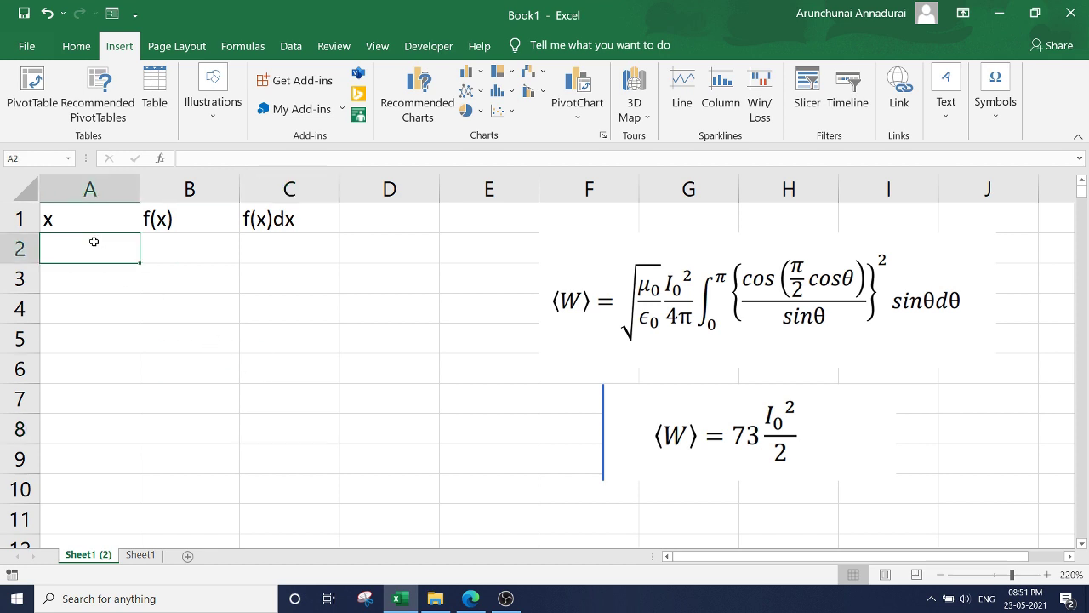
{"action": "left_click", "coordinate": [781, 561]}
Enter =PI() in D3 as the 3.141593 upper integration limit.
{"action": "left_click", "coordinate": [358, 282]}
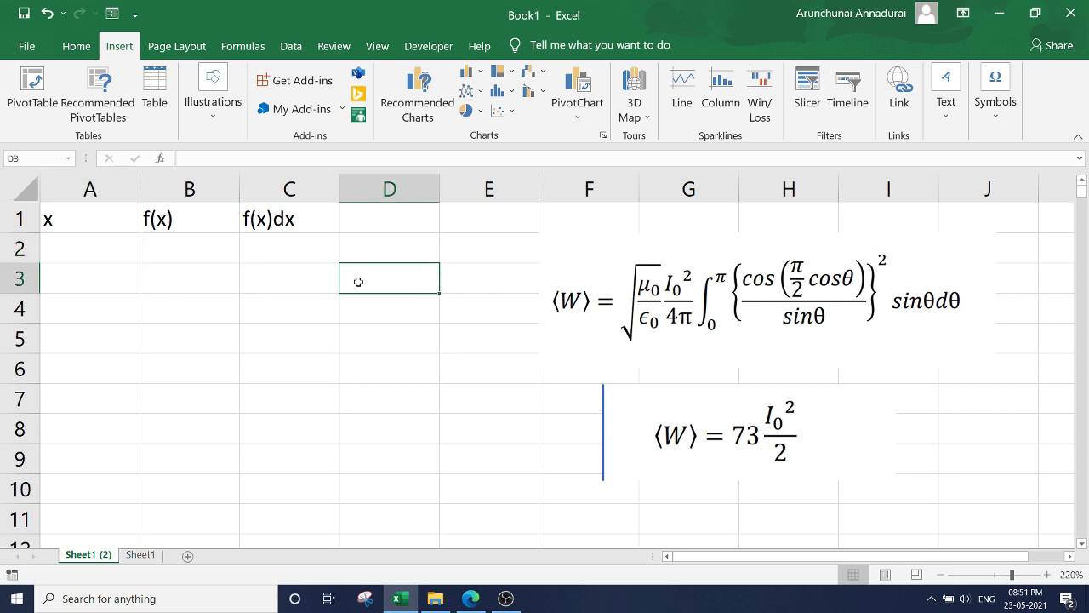
{"action": "type", "text": "=p"}
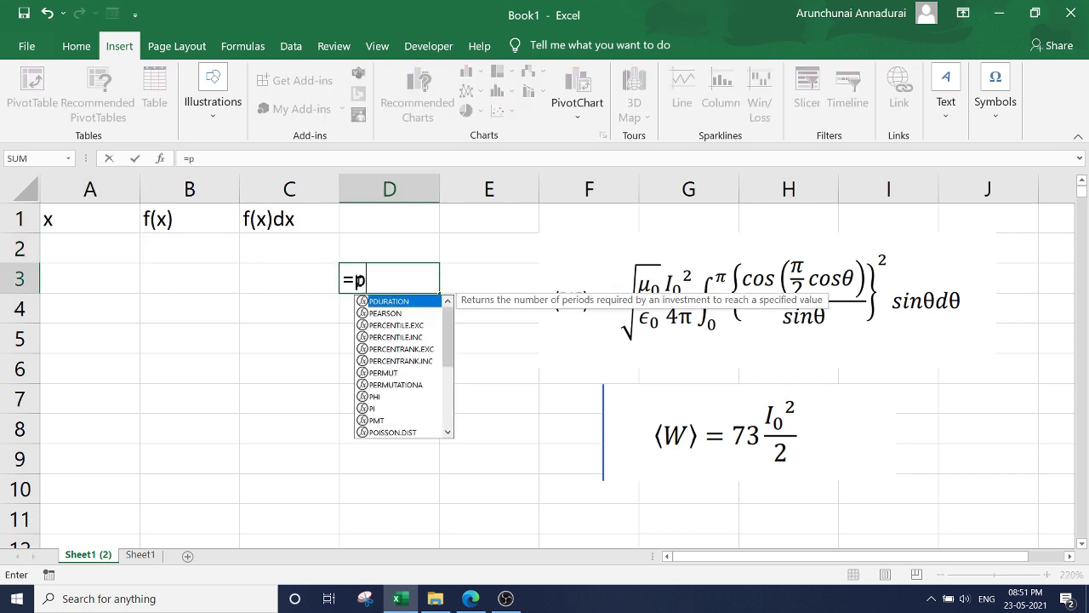
{"action": "type", "text": "i()"}
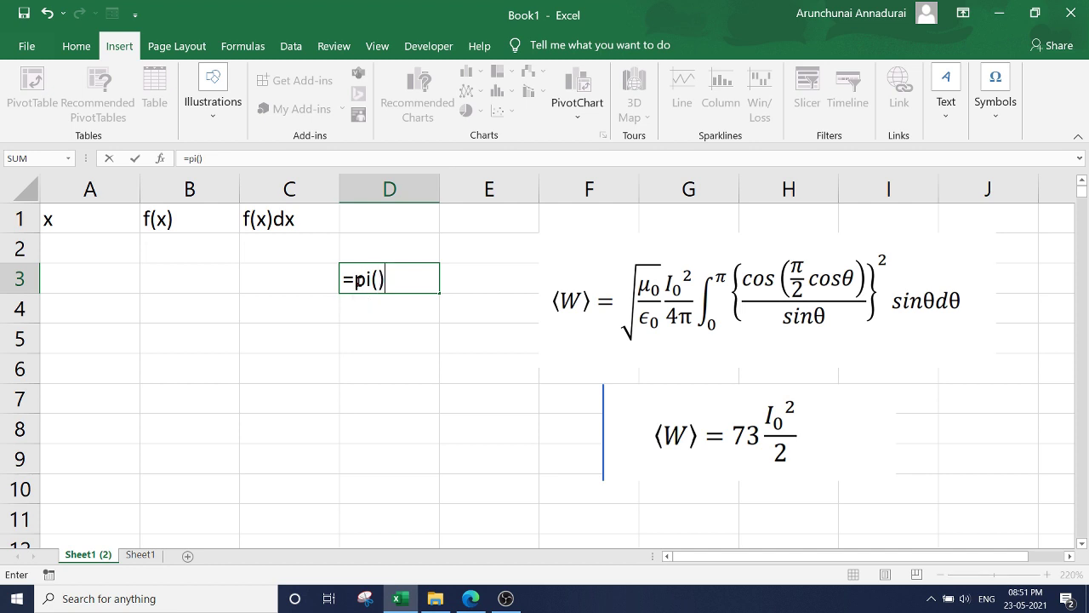
{"action": "key", "text": "Return"}
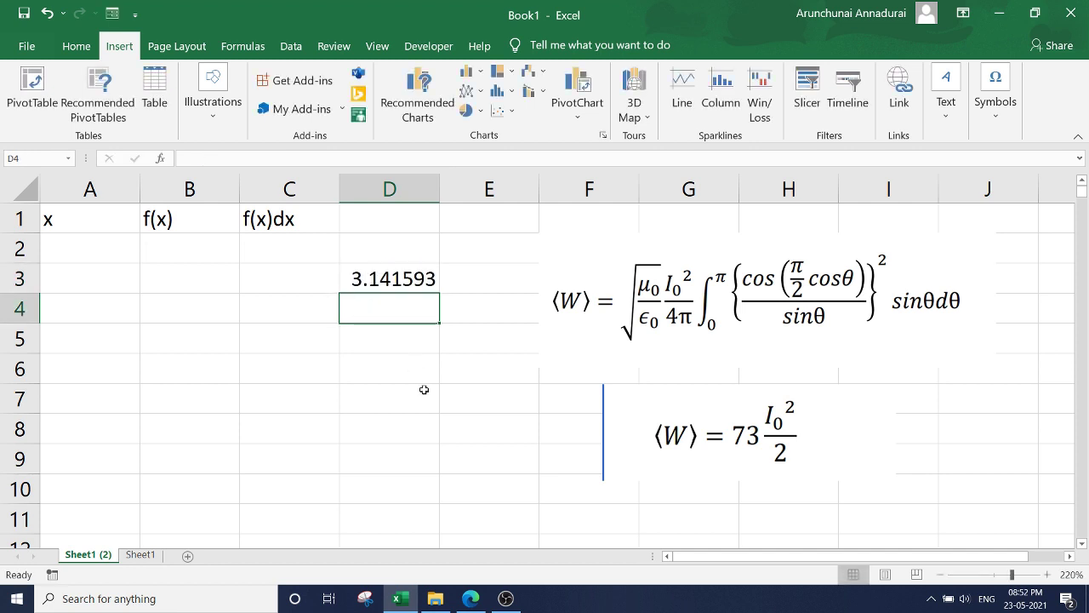
{"action": "left_click", "coordinate": [403, 281]}
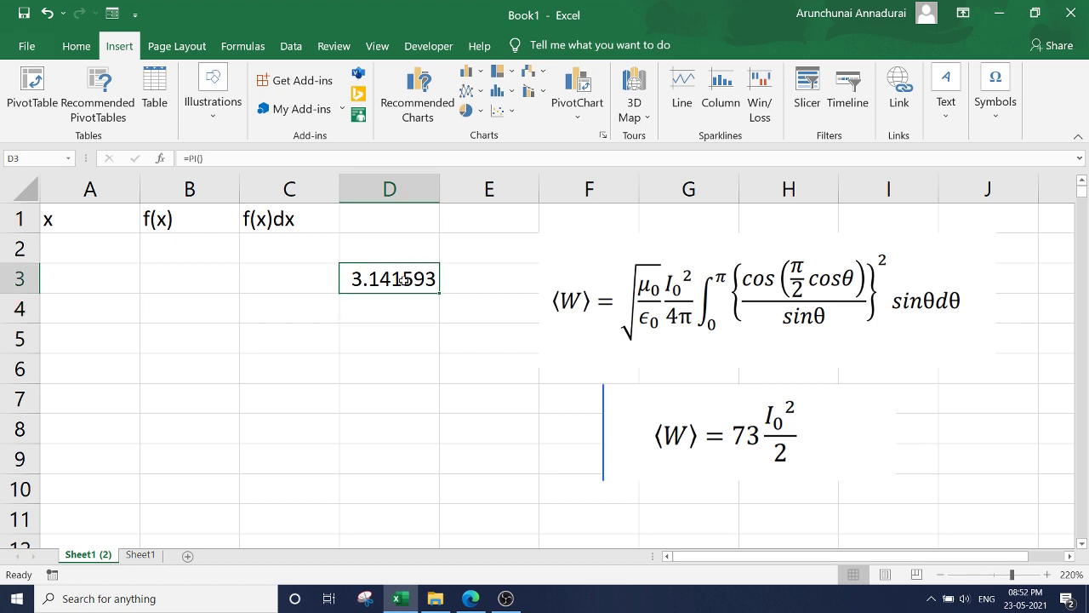
{"action": "left_click", "coordinate": [76, 243]}
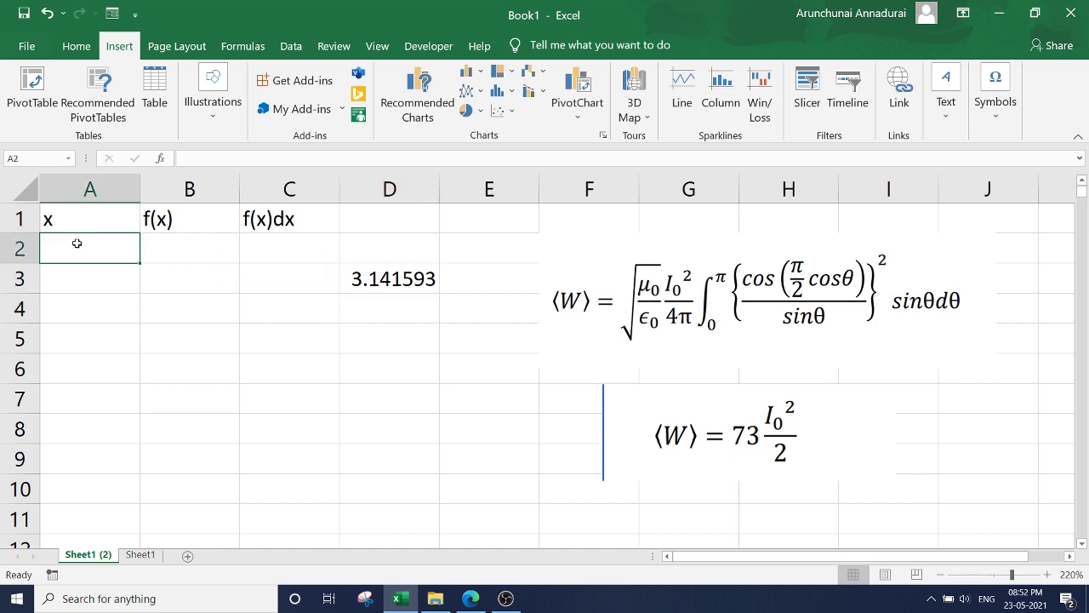
Enter 0 in A2 and 0.01 in A3, then extend the series down to 3.14 at row 316.
{"action": "type", "text": "0"}
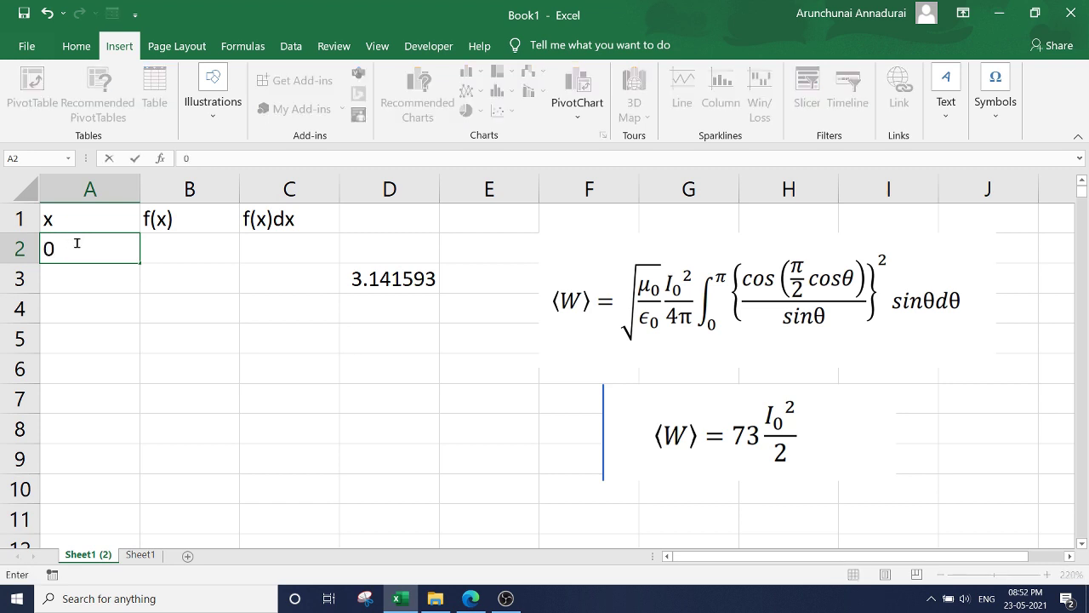
{"action": "left_click", "coordinate": [67, 276]}
{"action": "type", "text": "0"}
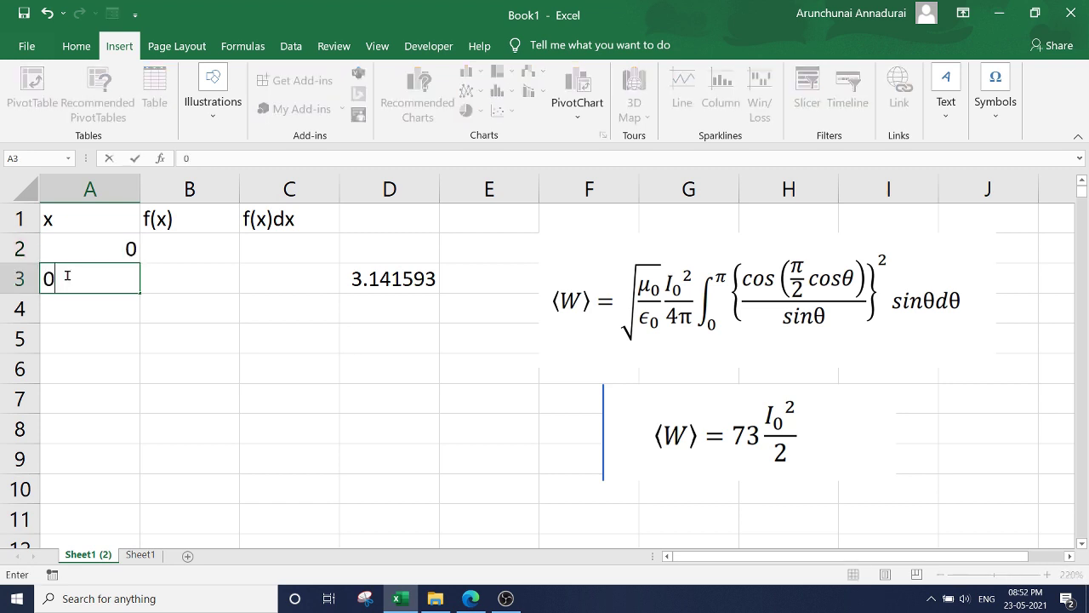
{"action": "type", "text": ".01"}
{"action": "left_click", "coordinate": [127, 334]}
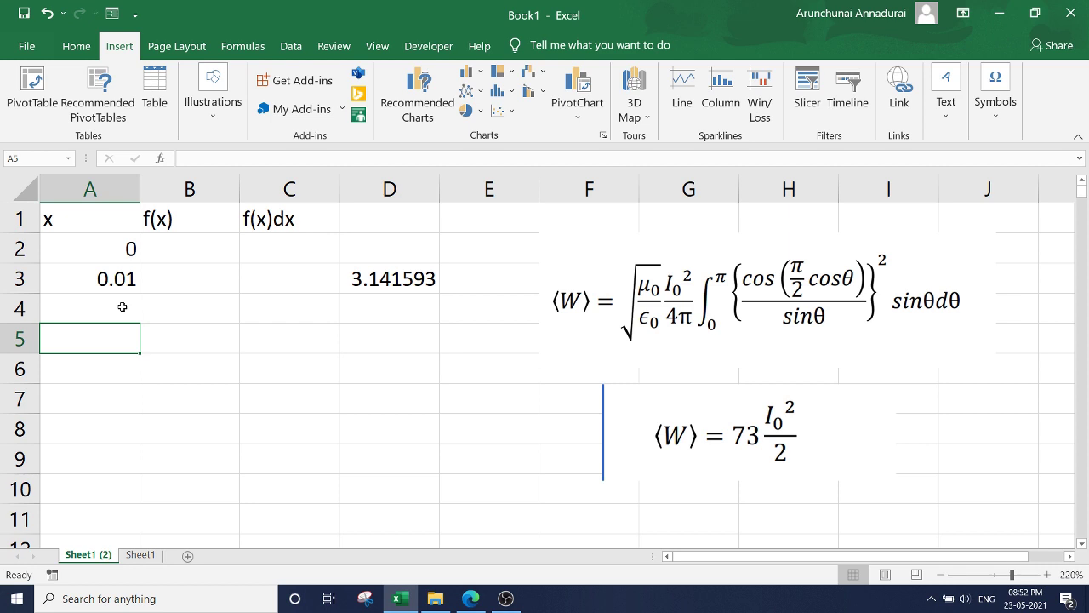
{"action": "left_click", "coordinate": [126, 253]}
{"action": "mouse_move", "coordinate": [126, 254]}
{"action": "left_mouse_down"}
{"action": "mouse_move", "coordinate": [109, 608]}
{"action": "mouse_move", "coordinate": [117, 414]}
{"action": "left_mouse_up"}
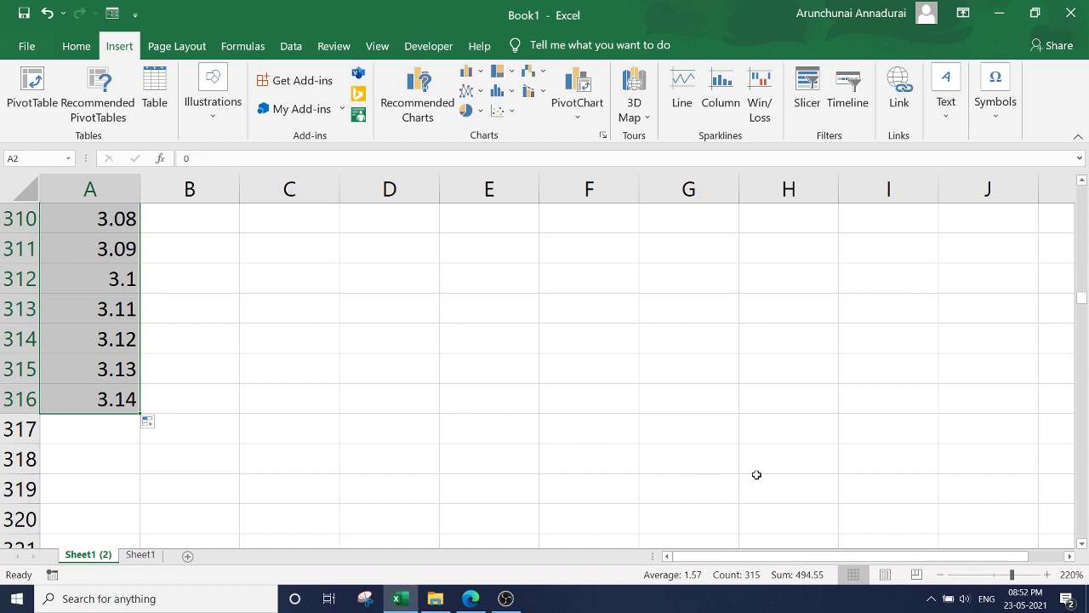
{"action": "key", "text": "ctrl+Home"}
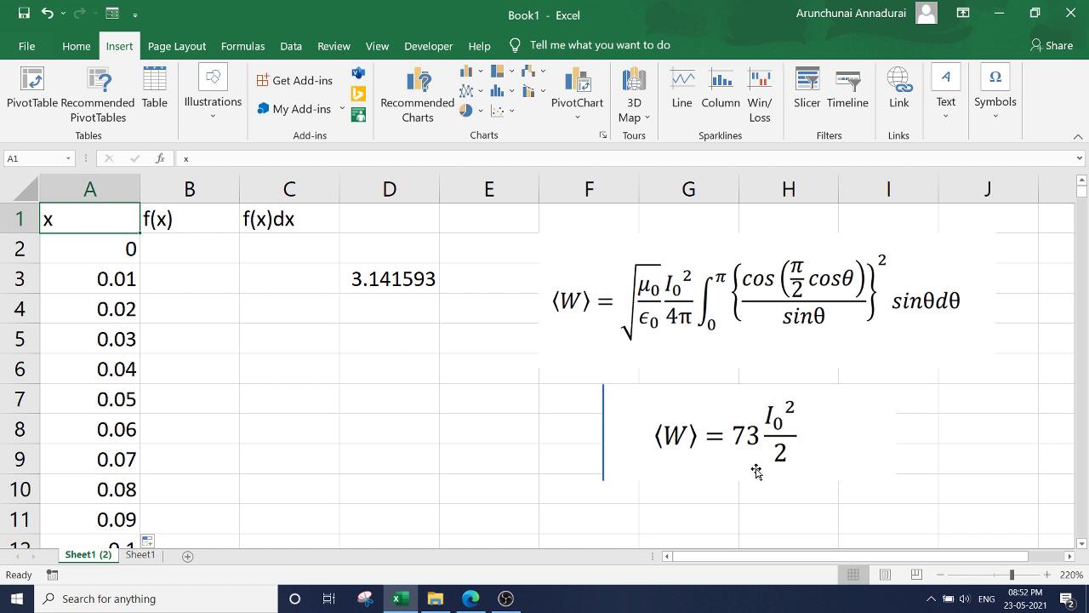
In B2, begin the formula =(COS(PI()/2*COS(A2)))^2, using the x value in A2.
{"action": "left_click", "coordinate": [169, 251]}
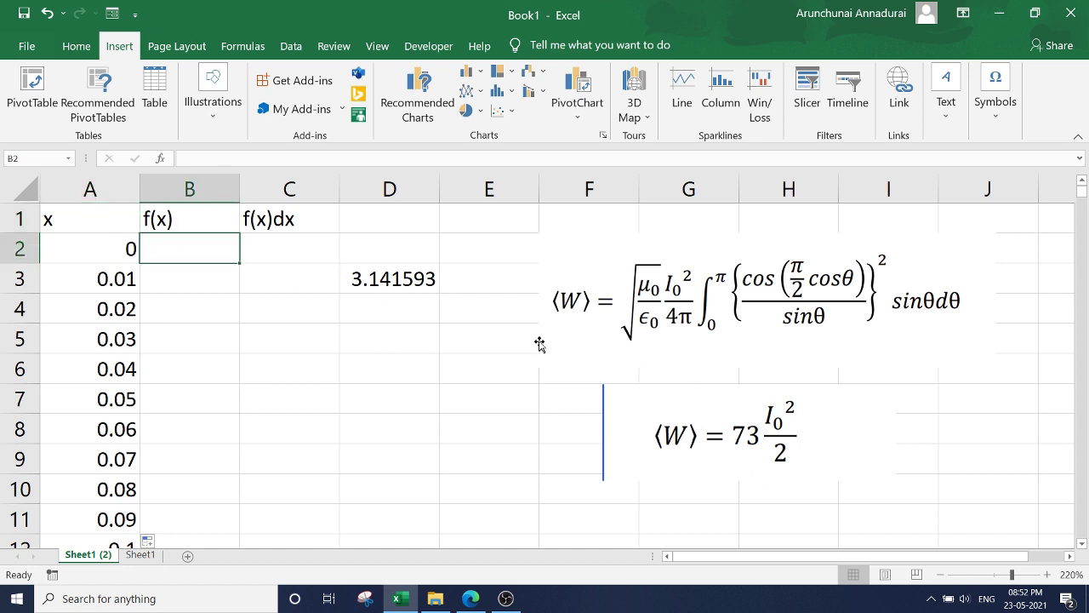
{"action": "type", "text": "="}
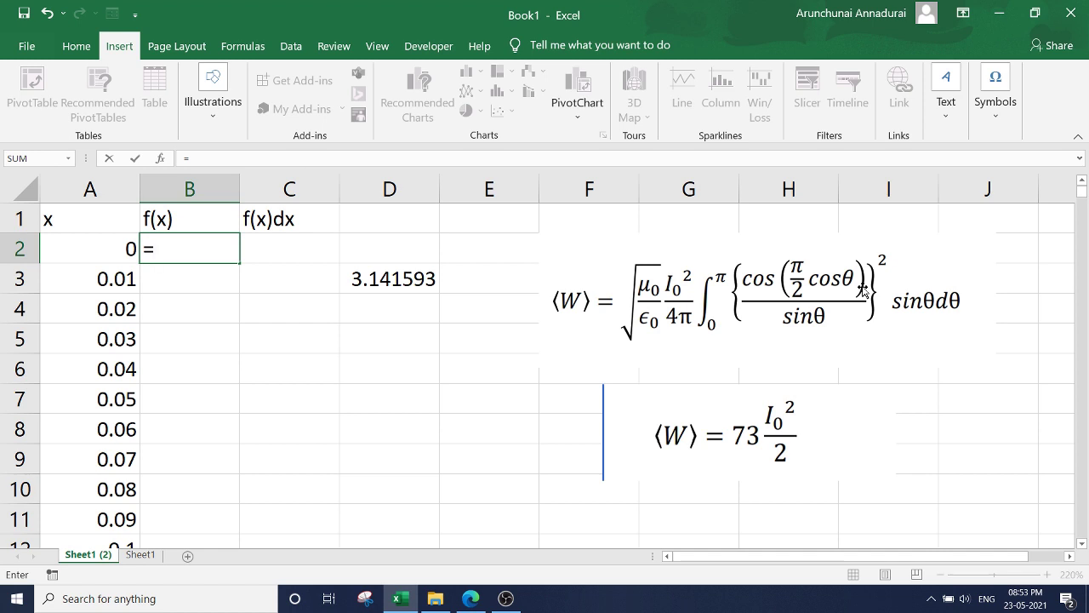
{"action": "type", "text": "("}
{"action": "type", "text": "c"}
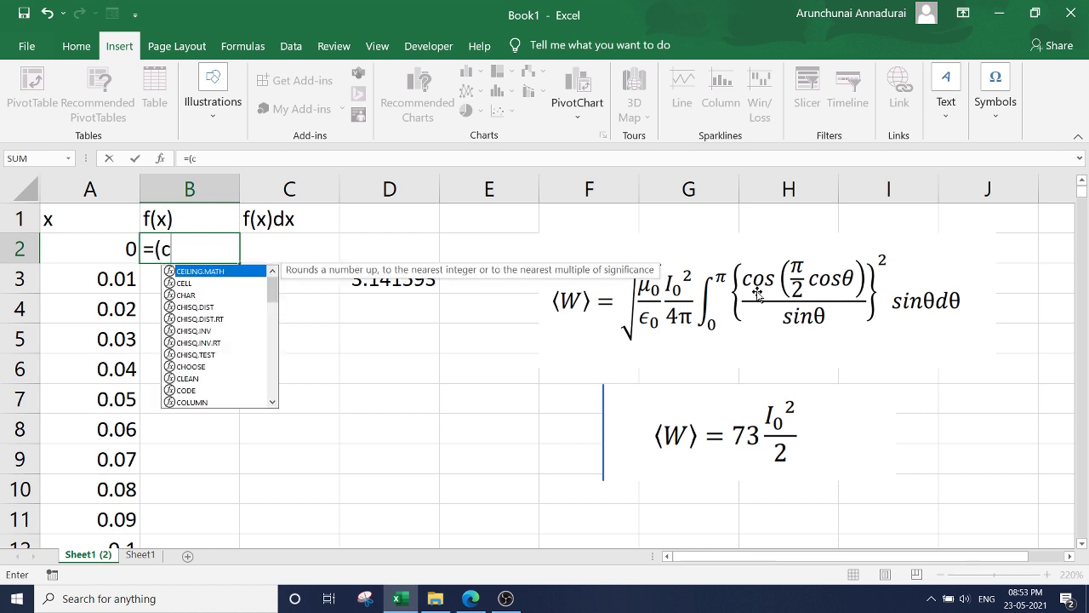
{"action": "type", "text": "os"}
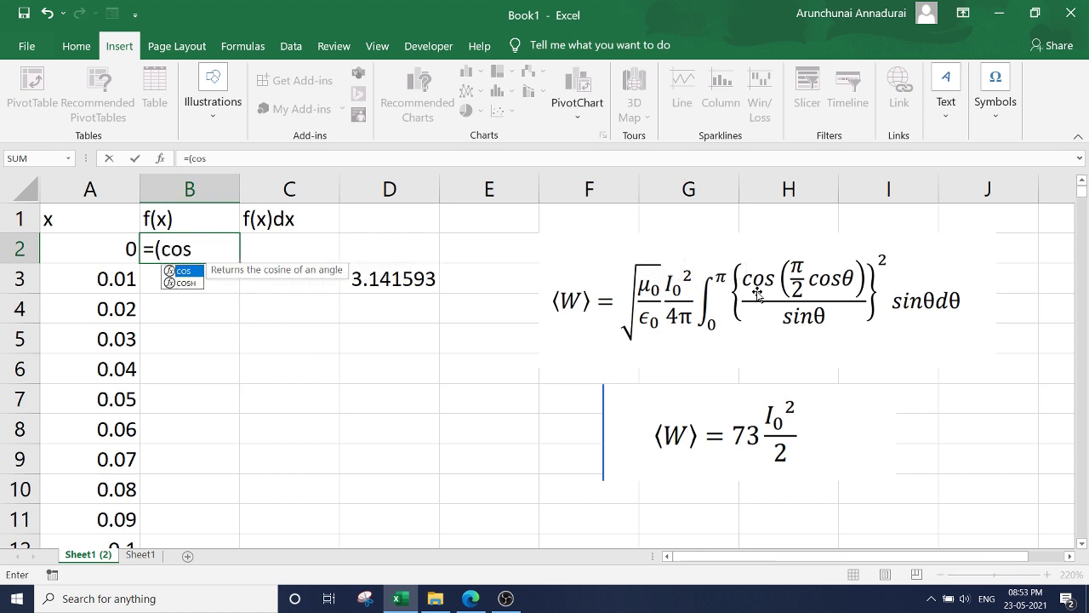
{"action": "type", "text": "("}
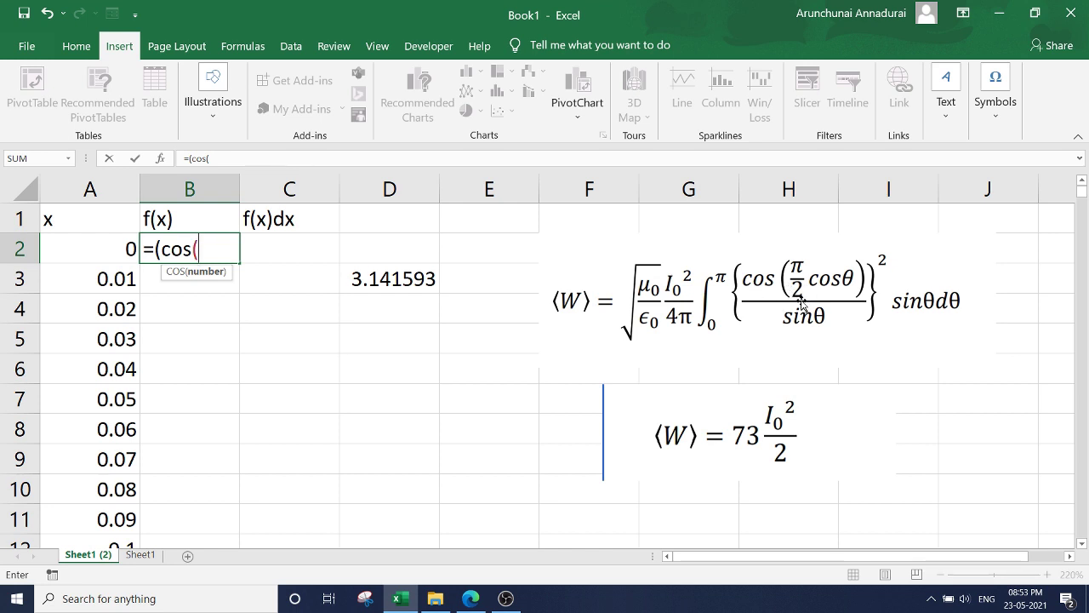
{"action": "type", "text": "p"}
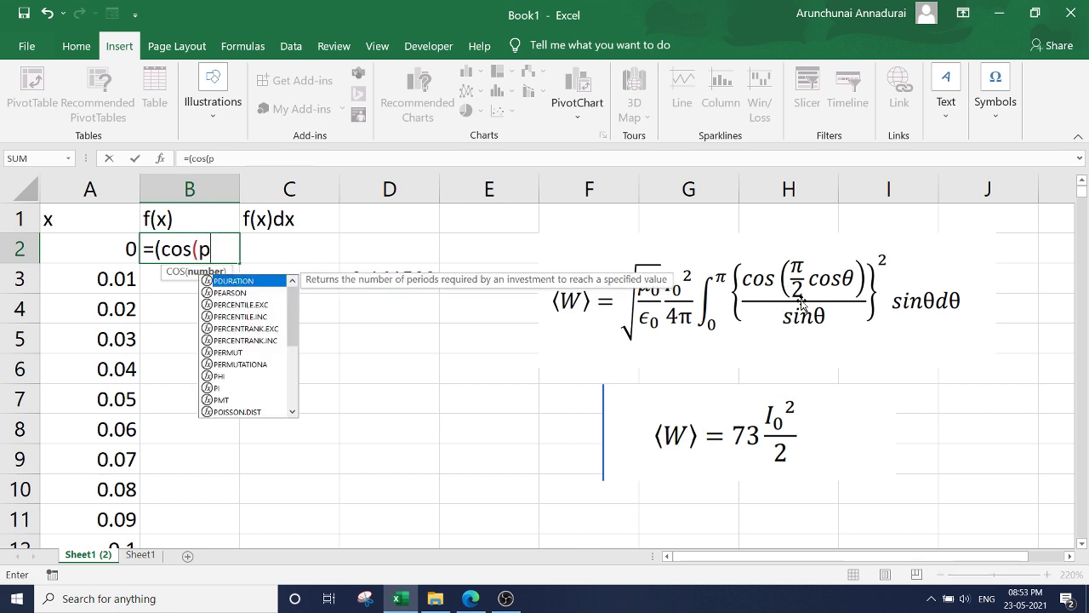
{"action": "type", "text": "i()"}
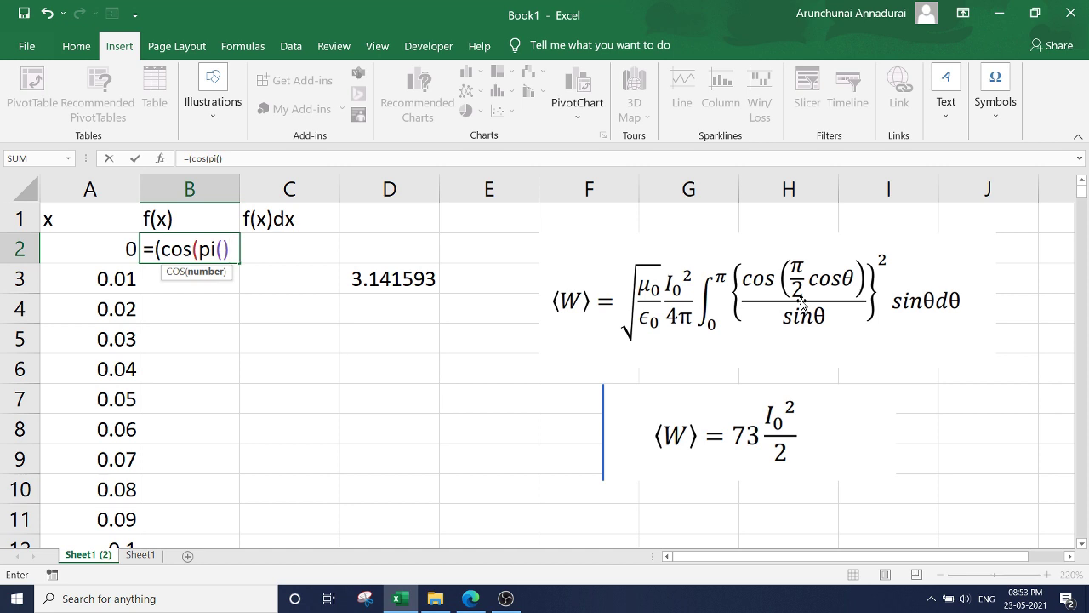
{"action": "type", "text": "/"}
{"action": "type", "text": "2*"}
{"action": "type", "text": "cos"}
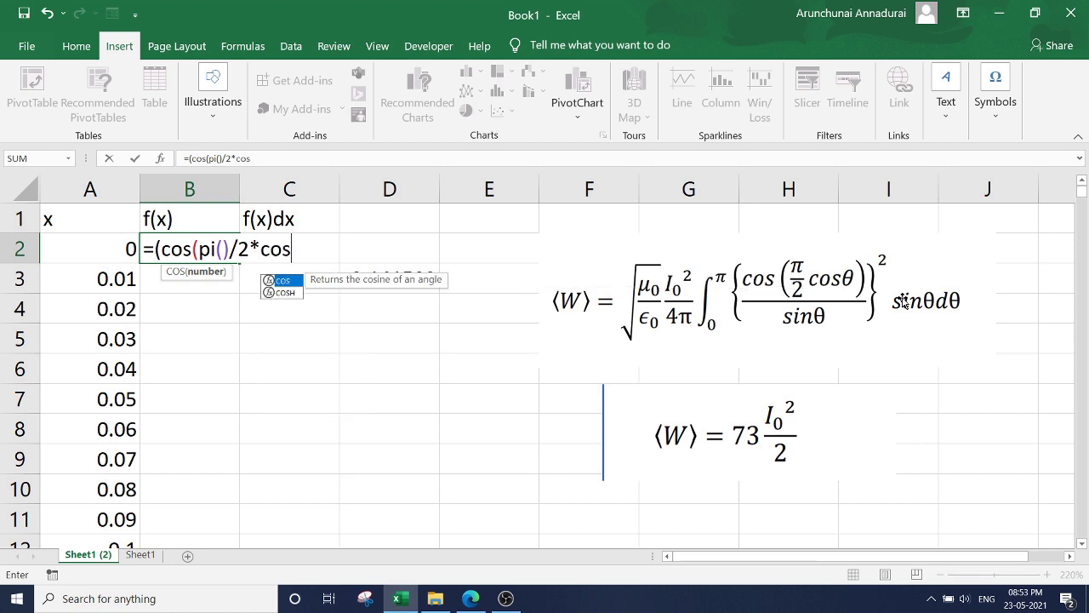
{"action": "type", "text": "("}
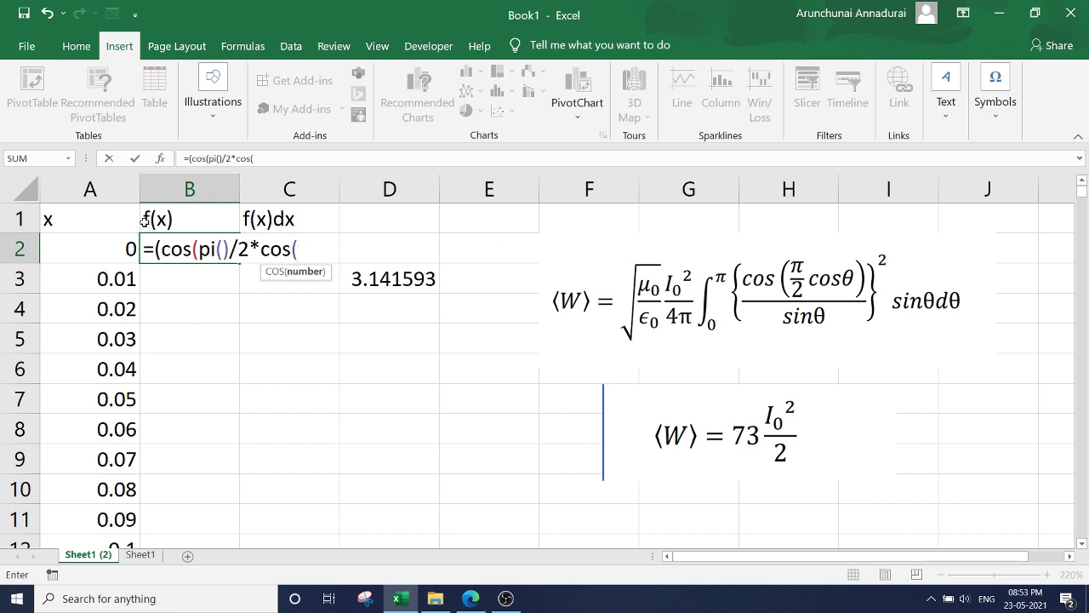
{"action": "left_click", "coordinate": [92, 251]}
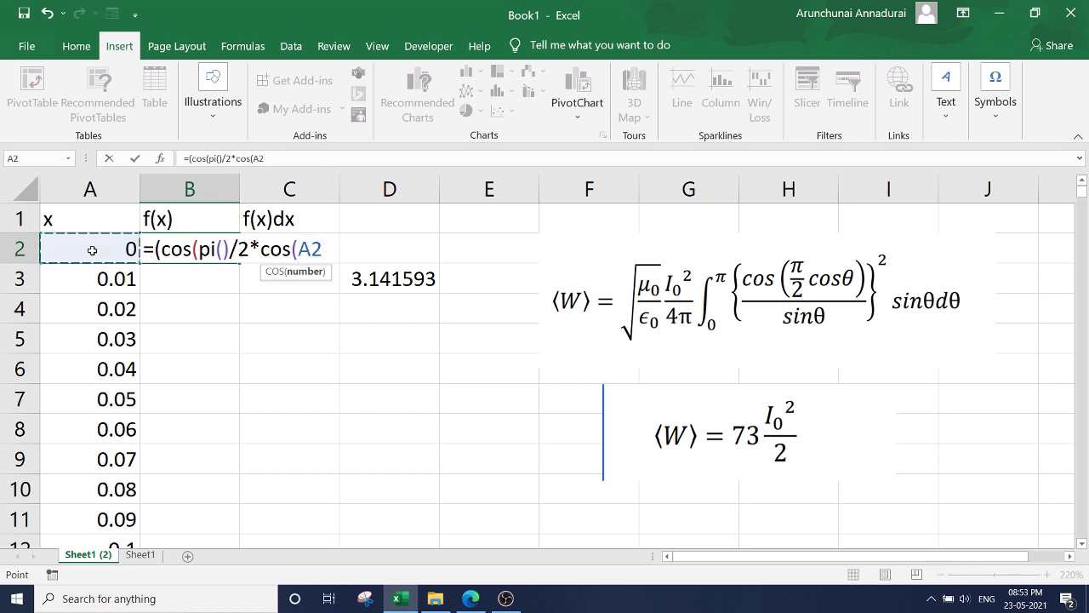
{"action": "type", "text": ")"}
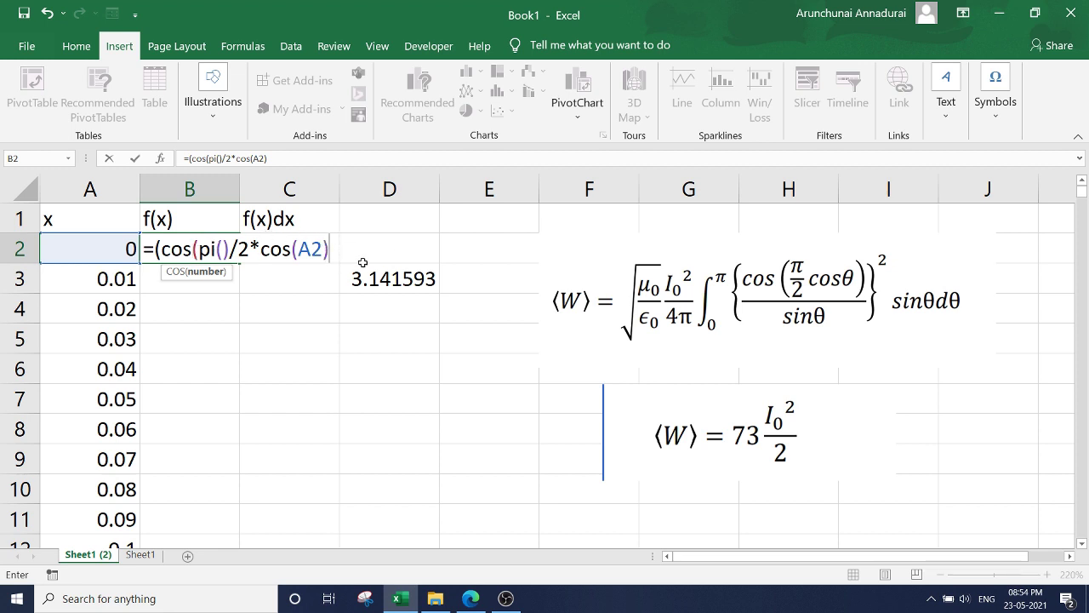
{"action": "type", "text": ")"}
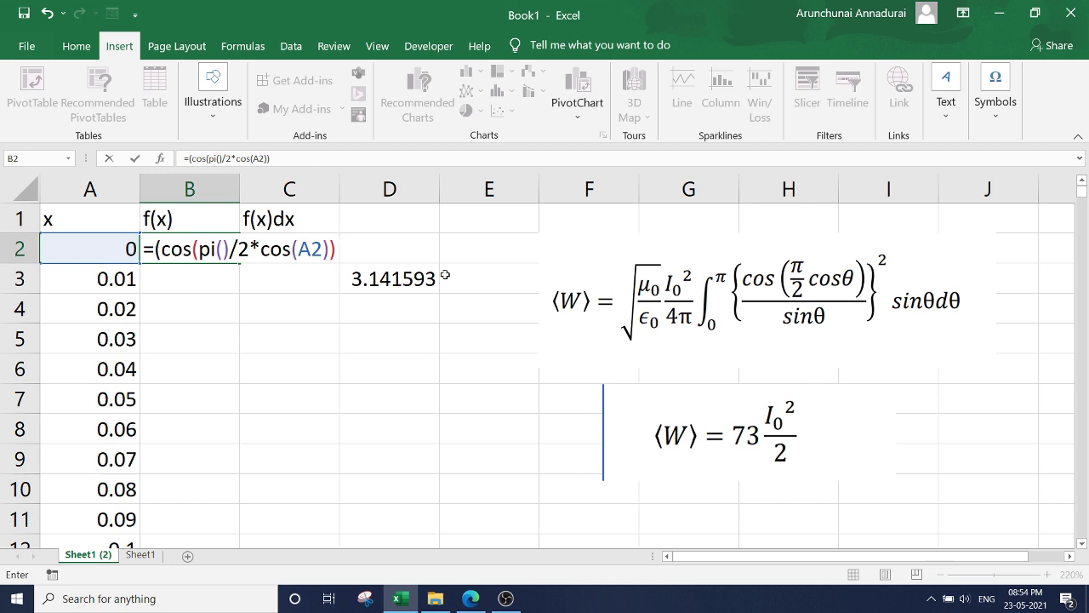
{"action": "type", "text": ")"}
{"action": "type", "text": "^"}
{"action": "type", "text": "2"}
Finish the B2 formula by dividing by SIN(A2), which shows #DIV/0! at x = 0.
{"action": "type", "text": "/"}
{"action": "type", "text": "sin("}
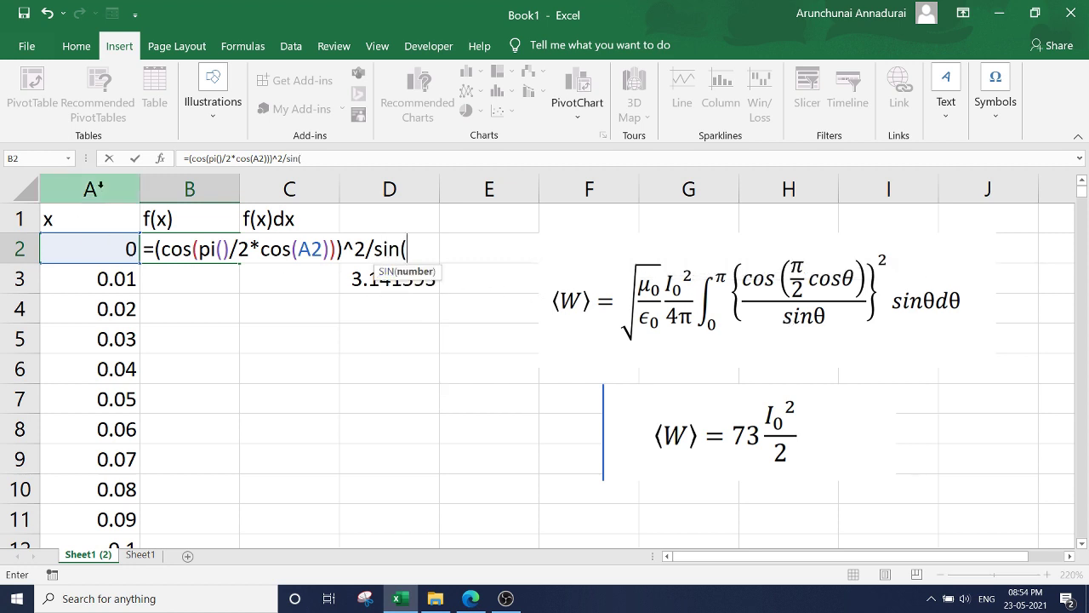
{"action": "left_click", "coordinate": [90, 249]}
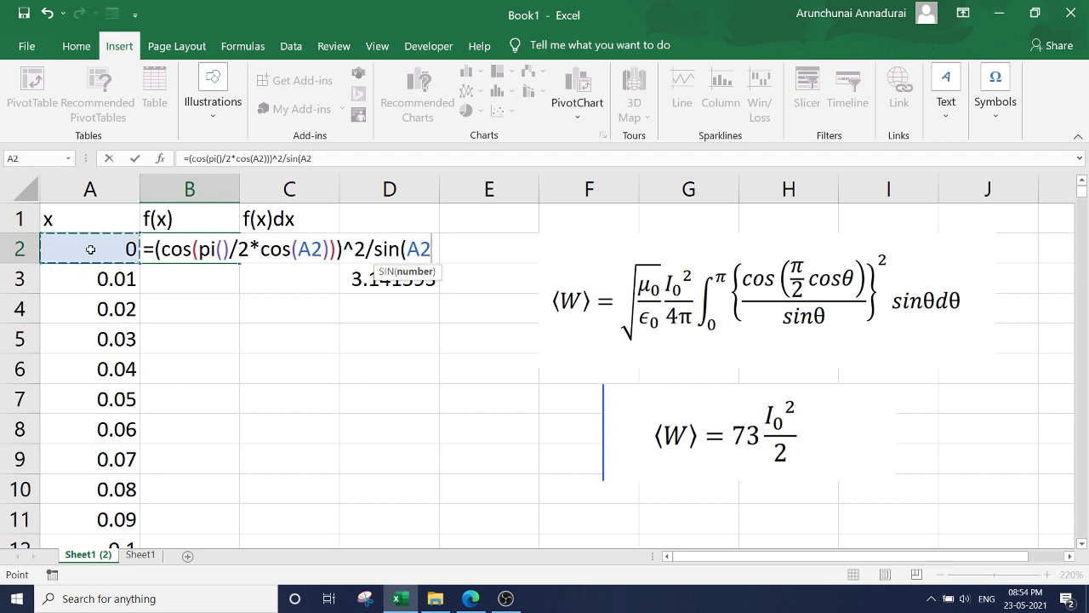
{"action": "type", "text": ")"}
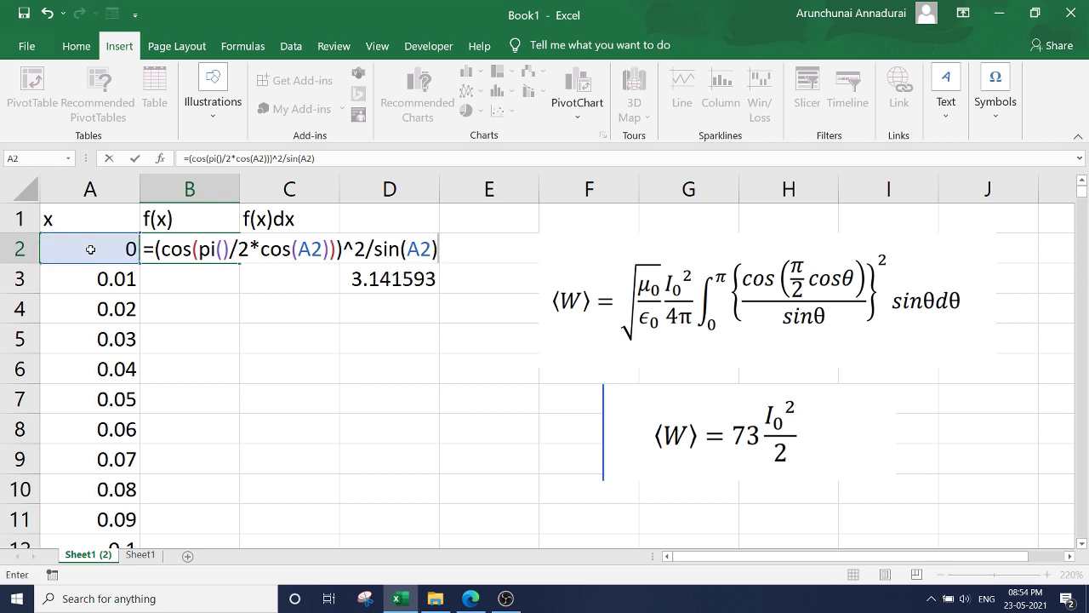
{"action": "key", "text": "Return"}
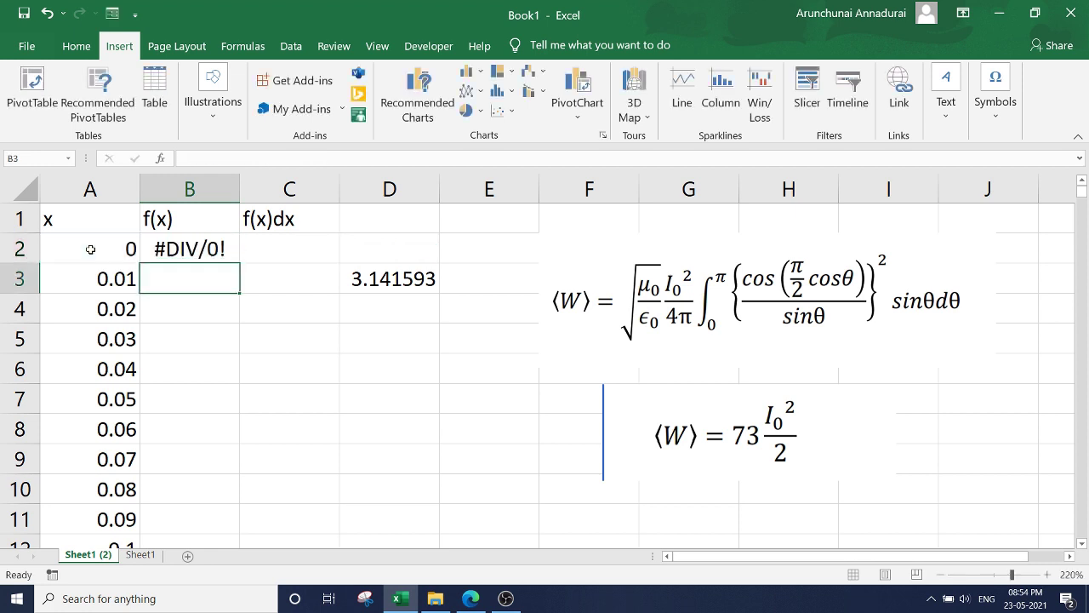
{"action": "left_click", "coordinate": [167, 251]}
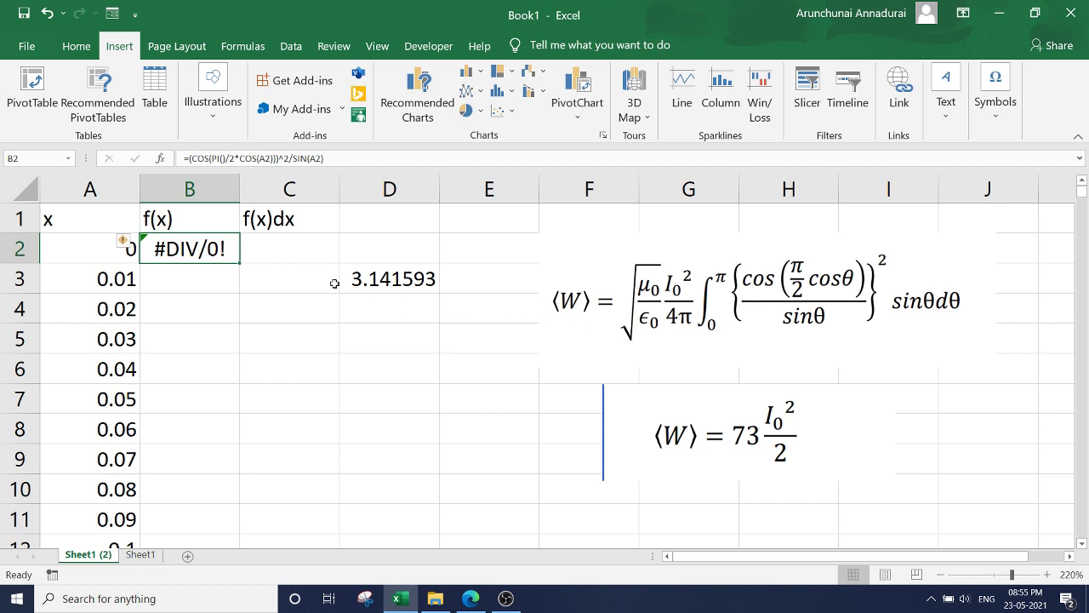
Enter =B2*0.01 in C2 as the f(x)dx value.
{"action": "left_click", "coordinate": [251, 253]}
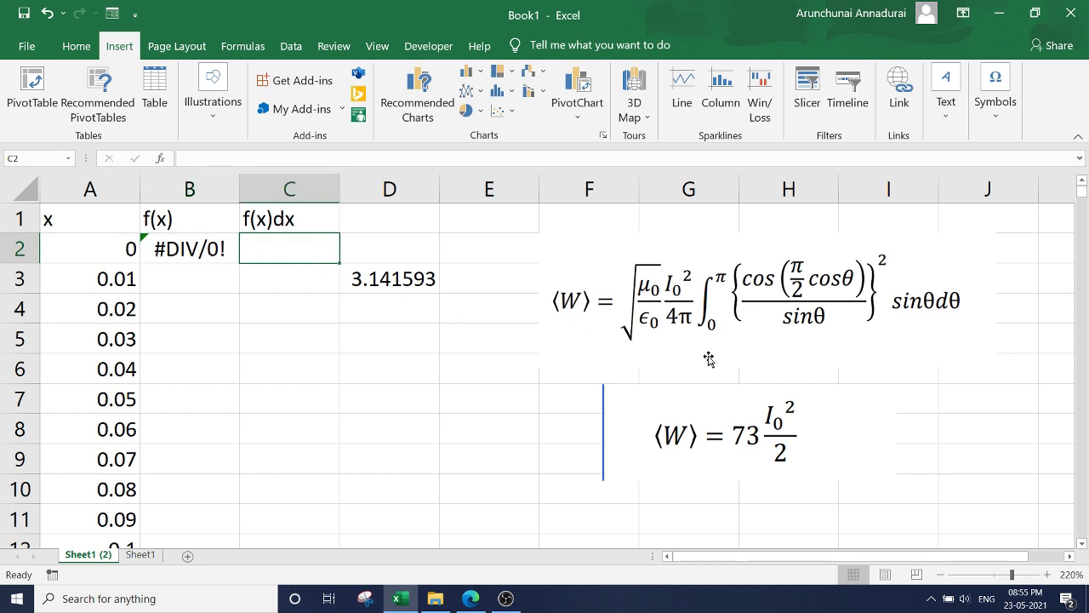
{"action": "type", "text": "="}
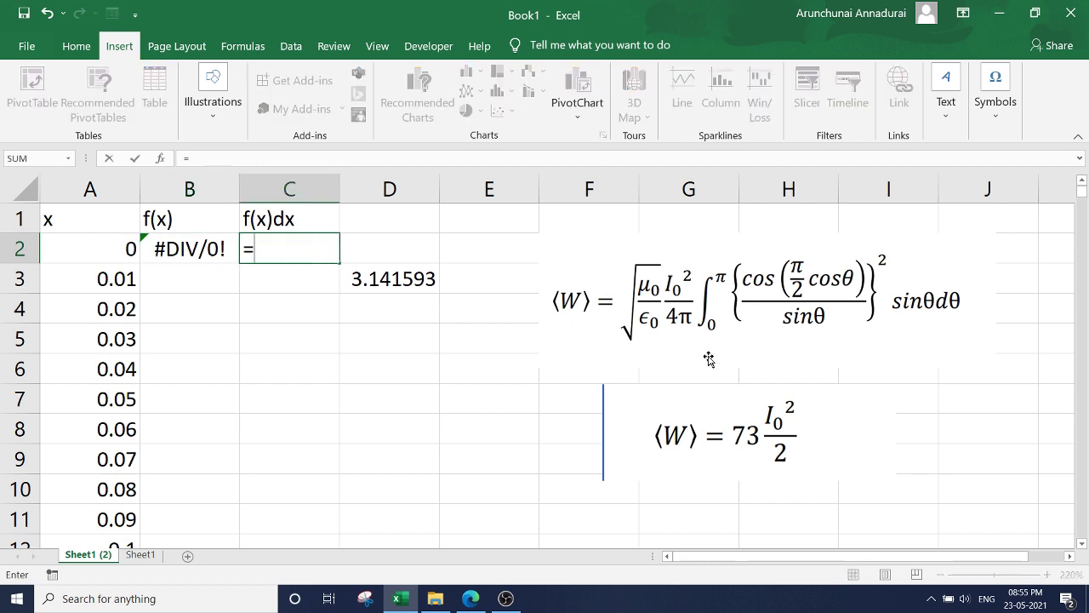
{"action": "key", "text": "Left"}
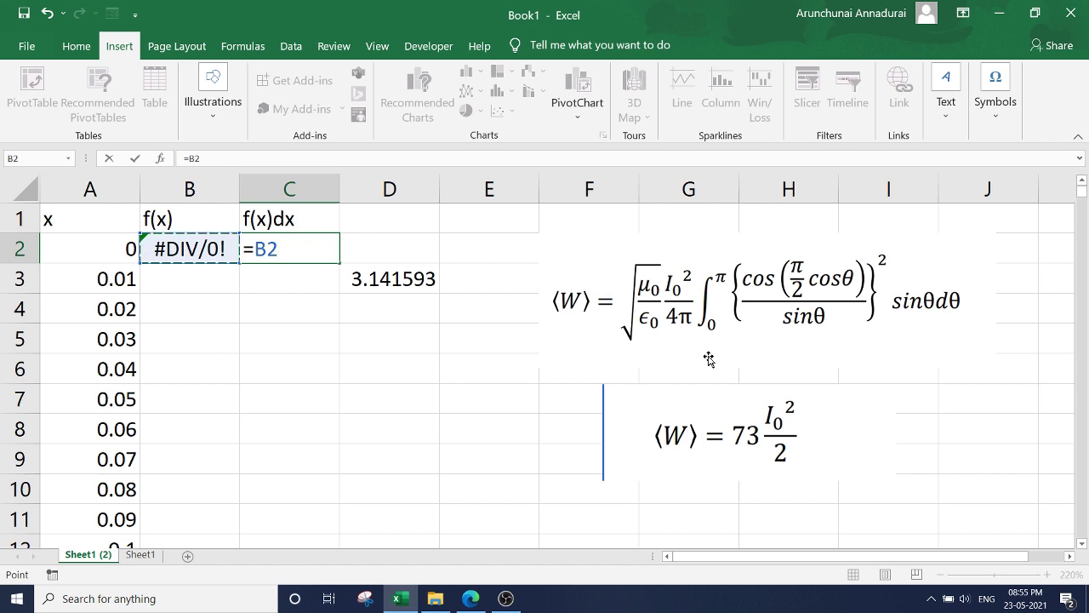
{"action": "type", "text": "*"}
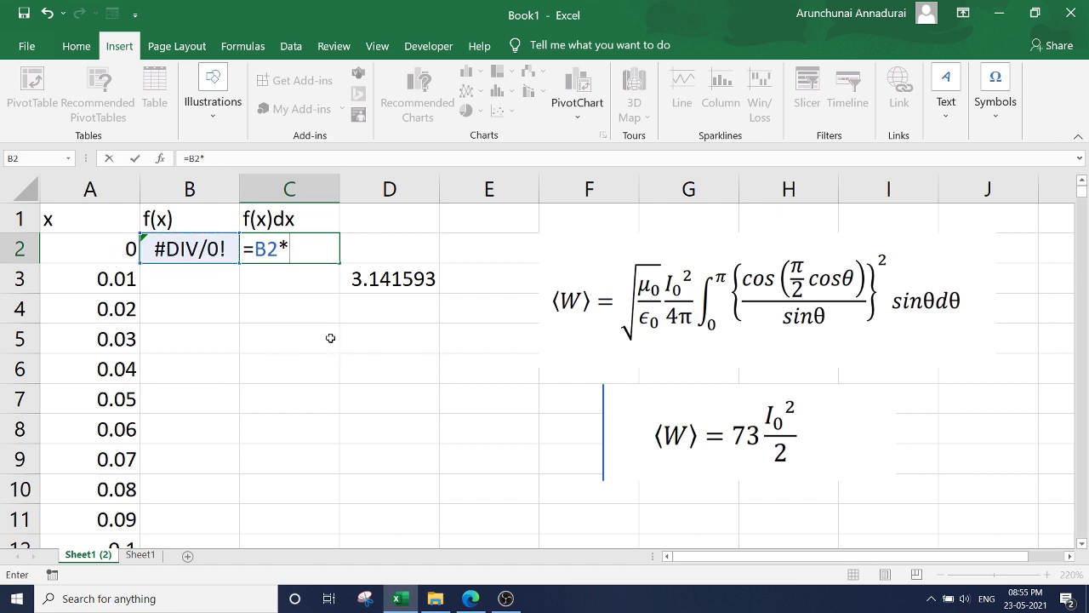
{"action": "type", "text": "0.01"}
{"action": "key", "text": "Return"}
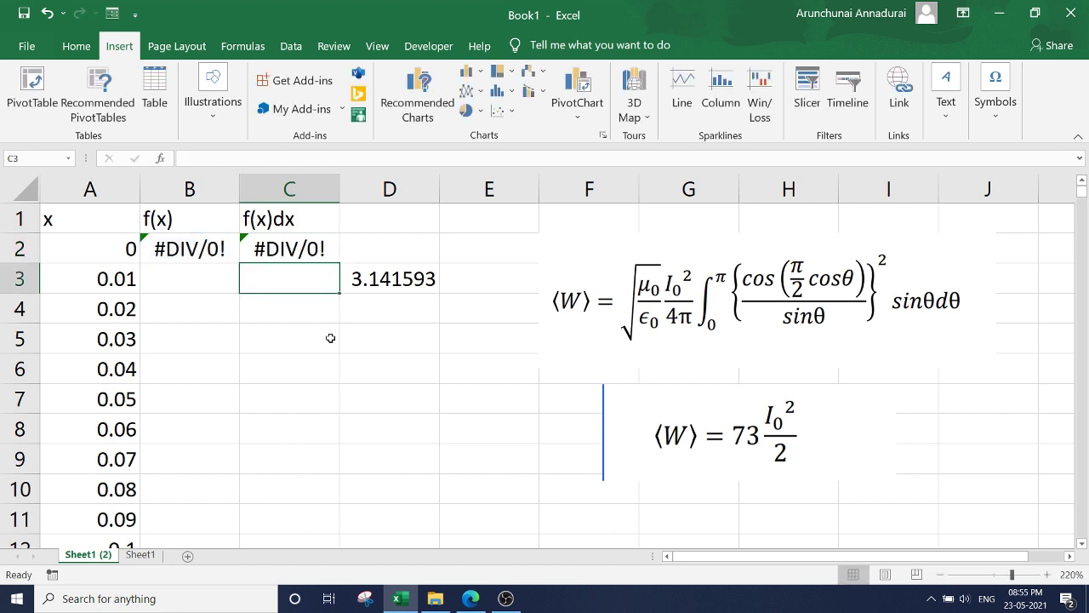
Copy the B2:C2 formulas down through row 316, then delete the π value in D3.
{"action": "left_click", "coordinate": [283, 246]}
{"action": "left_click", "coordinate": [186, 249]}
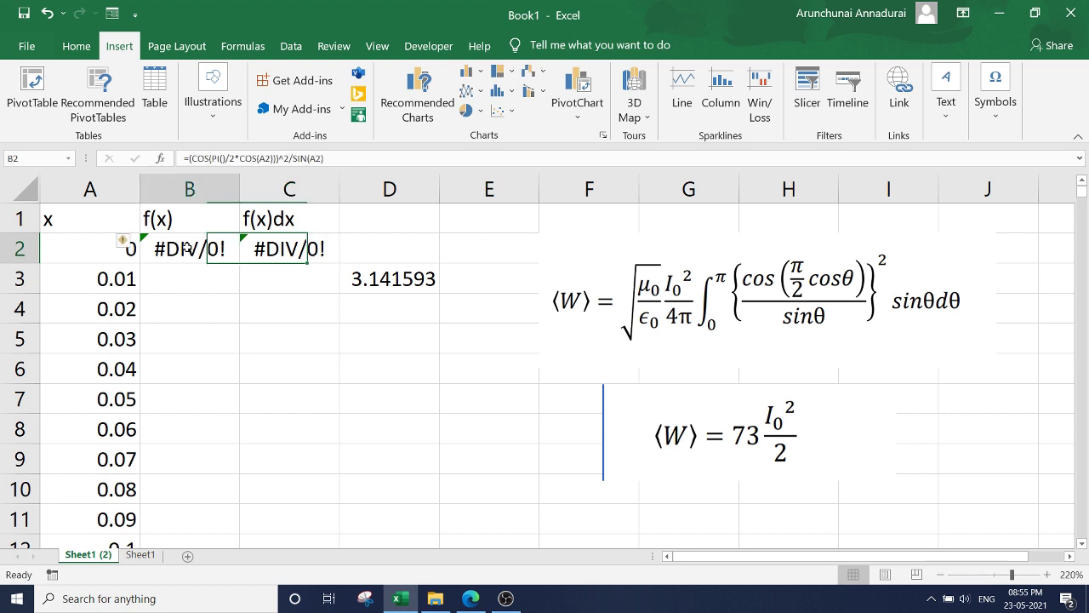
{"action": "left_click_drag", "start_coordinate": [186, 248], "coordinate": [285, 249]}
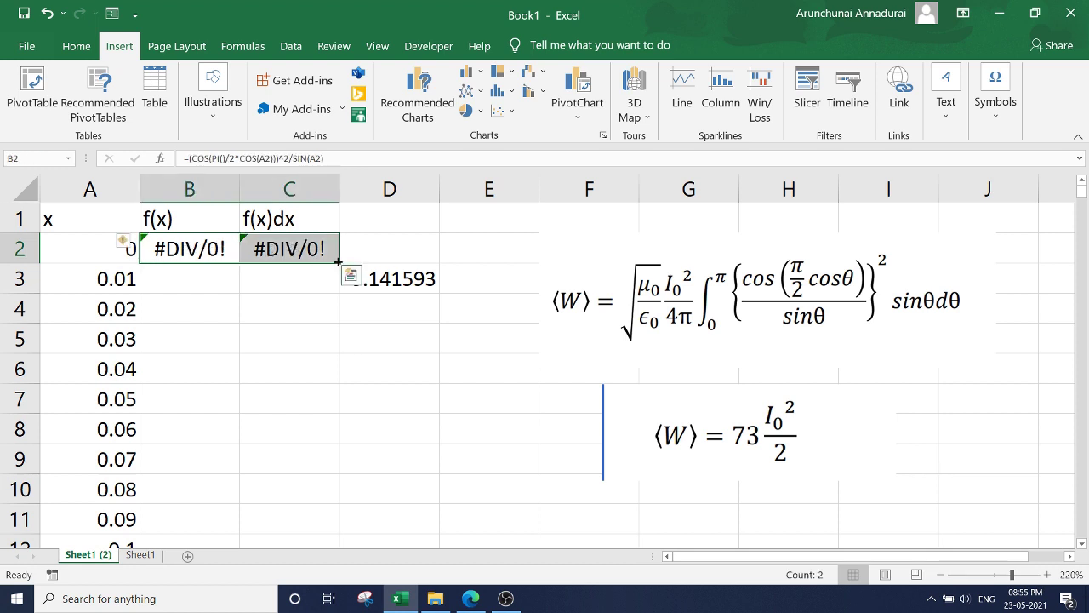
{"action": "left_click_drag", "start_coordinate": [338, 262], "coordinate": [296, 601]}
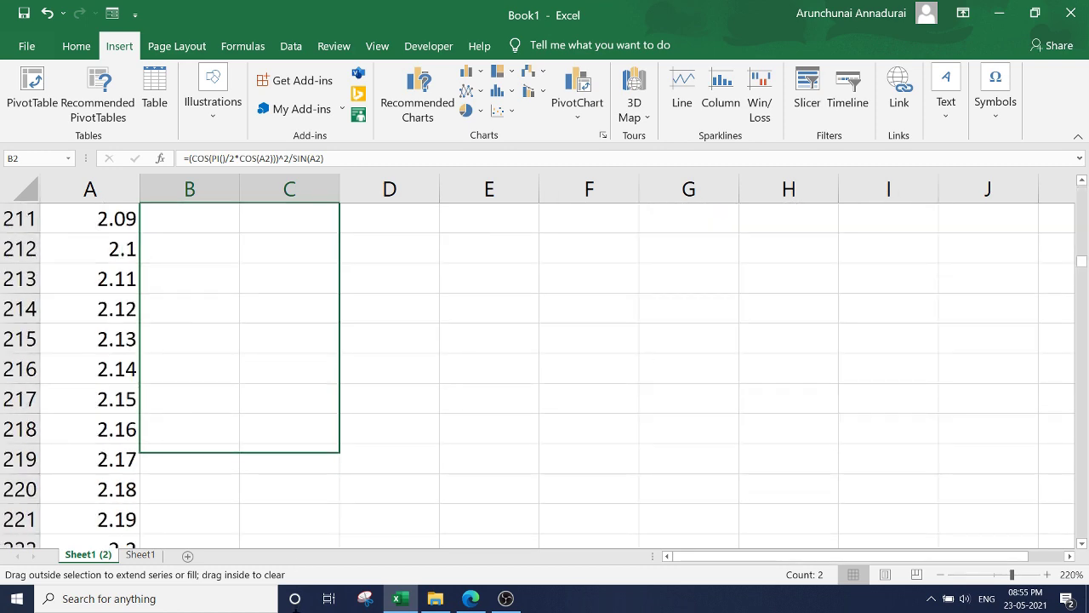
{"action": "left_click_drag", "start_coordinate": [296, 601], "coordinate": [272, 326]}
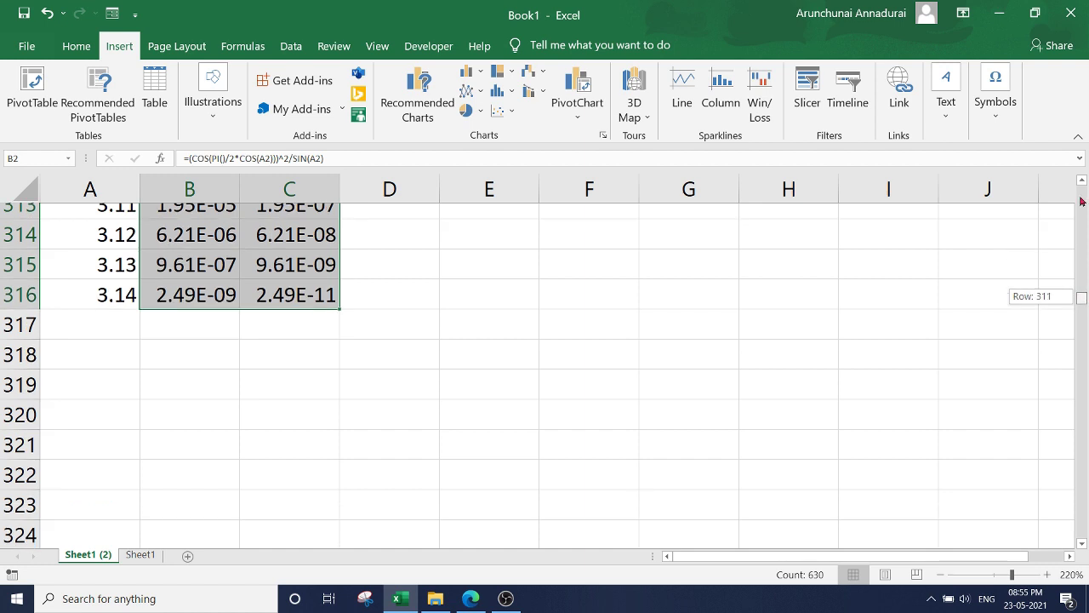
{"action": "left_click_drag", "start_coordinate": [1078, 300], "coordinate": [1081, 195]}
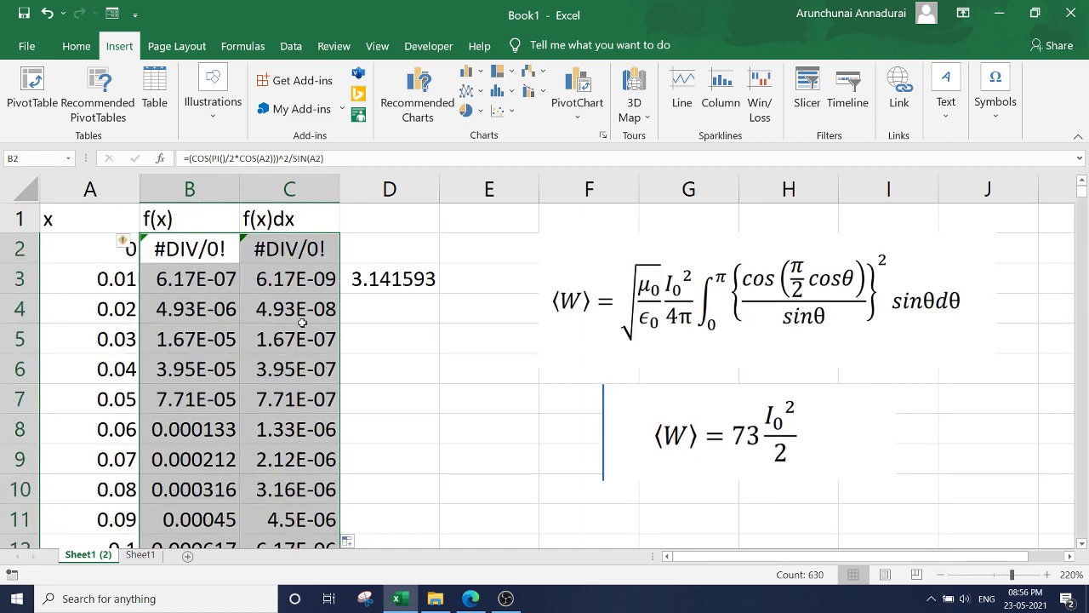
{"action": "left_click", "coordinate": [297, 316]}
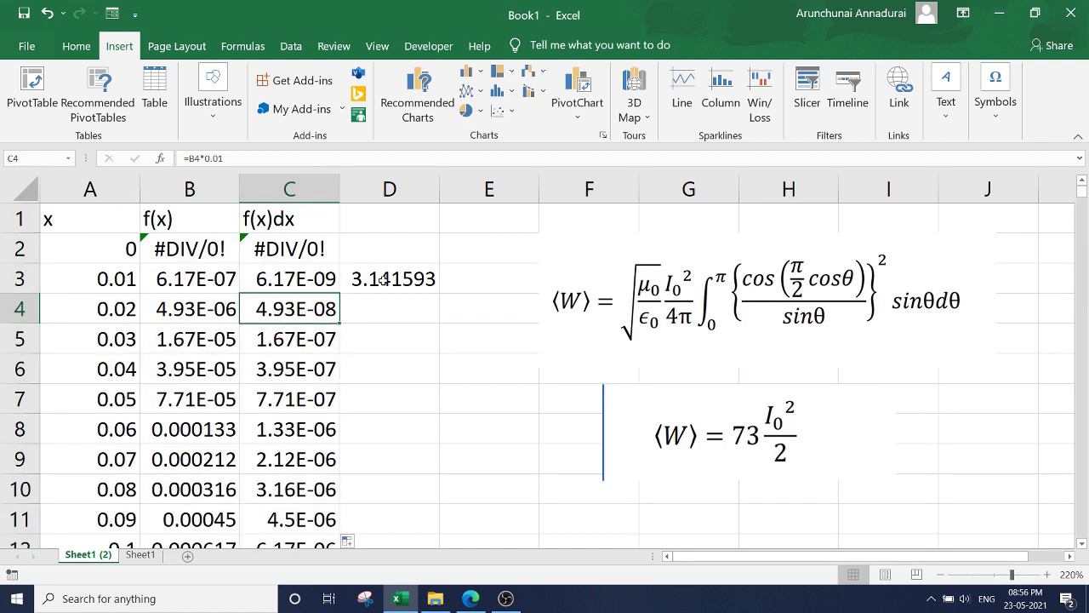
{"action": "left_click", "coordinate": [384, 280]}
{"action": "key", "text": "Delete"}
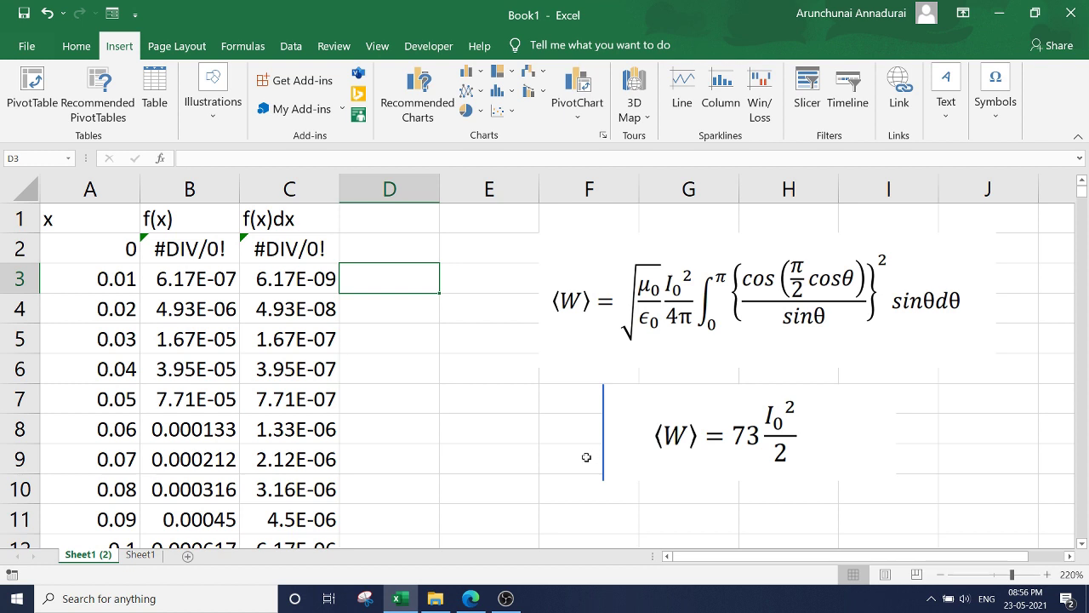
Enter =SUM(C3:C316) in D3, totalling f(x)dx to 1.218827.
{"action": "type", "text": "="}
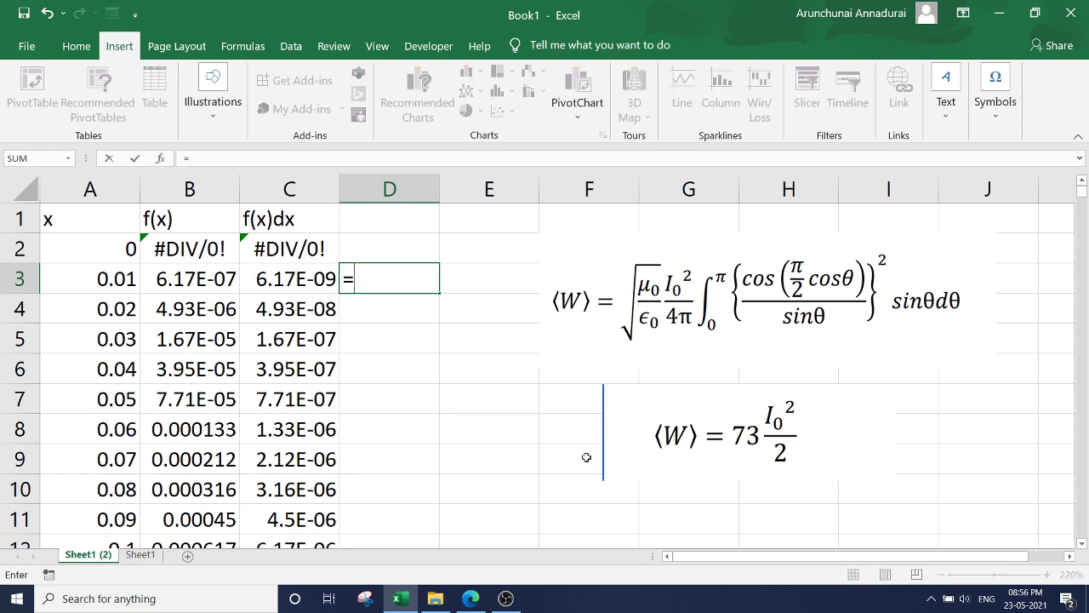
{"action": "type", "text": "sum("}
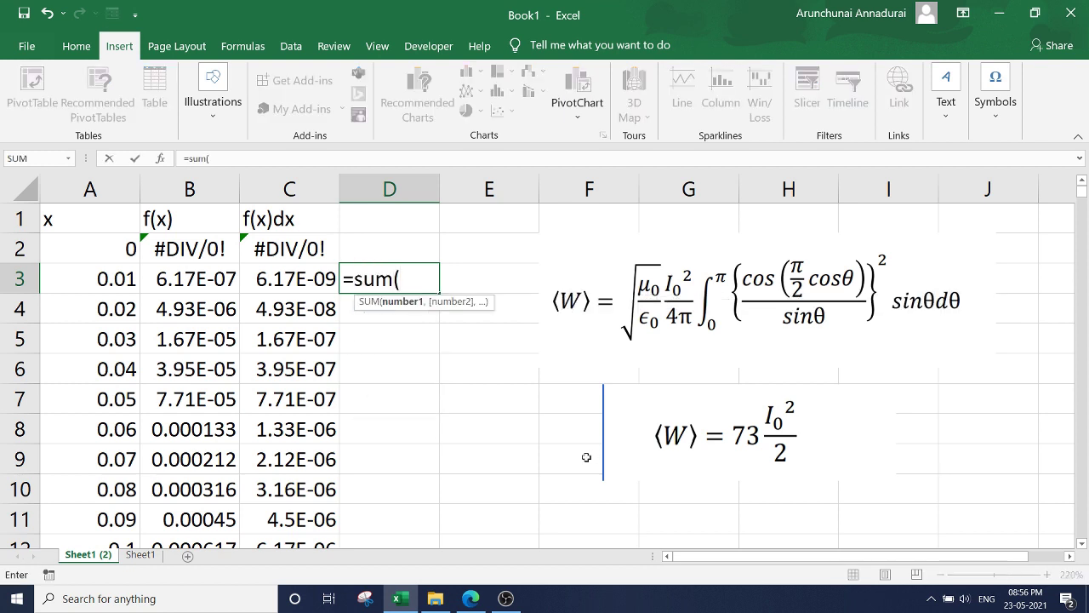
{"action": "left_click", "coordinate": [281, 274]}
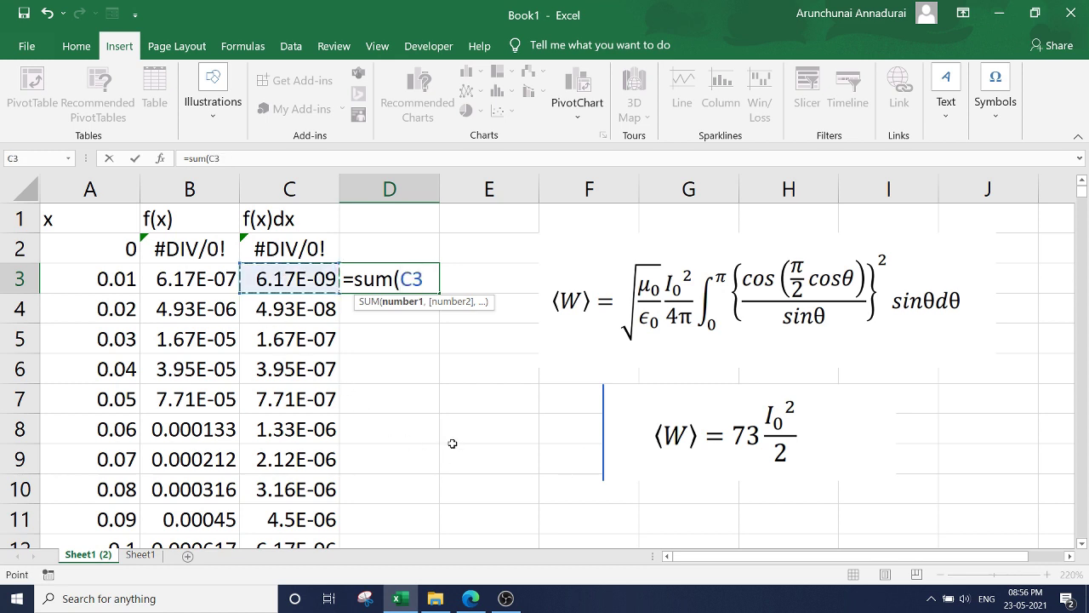
{"action": "key", "text": "shift+Down"}
{"action": "key", "text": "shift+Down"}
{"action": "key", "text": "shift+Down"}
{"action": "key", "text": "shift+Down"}
{"action": "key", "text": "shift+Down"}
{"action": "key", "text": "shift+Down"}
{"action": "key", "text": "shift+Down"}
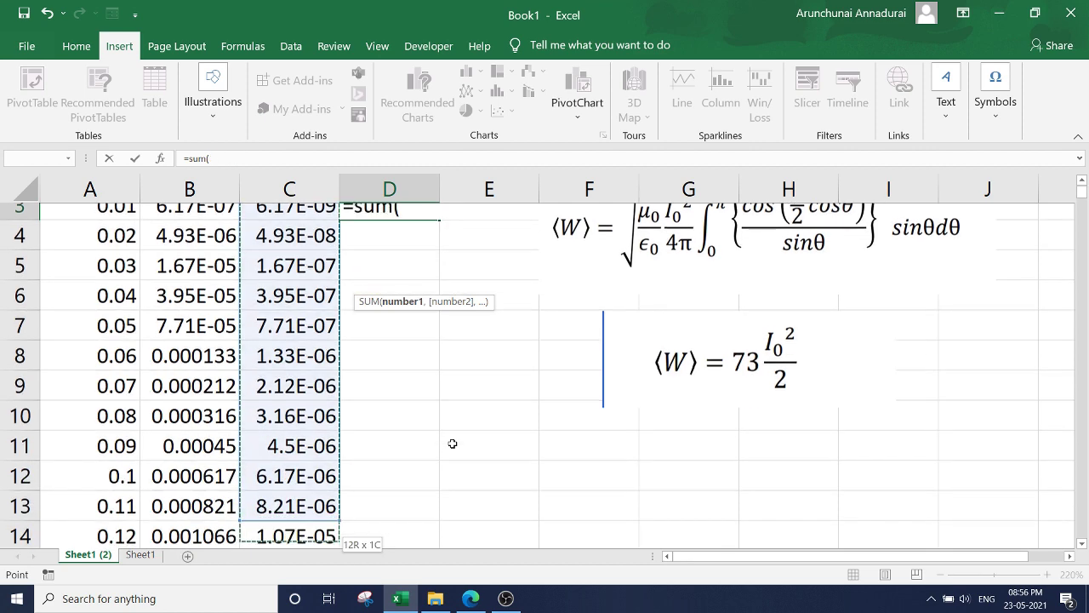
{"action": "key", "text": "shift+Down"}
{"action": "key", "text": "shift+Down"}
{"action": "key", "text": "shift+Down"}
{"action": "key", "text": "shift+Down"}
{"action": "key", "text": "shift+Down"}
{"action": "key", "text": "shift+Down"}
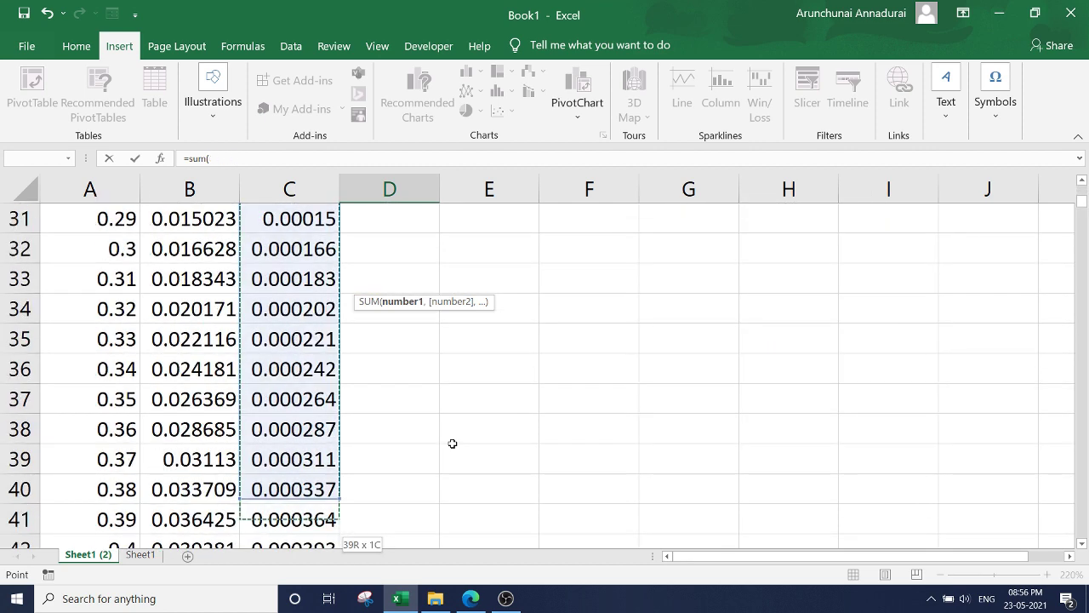
{"action": "key", "text": "shift+Down"}
{"action": "key", "text": "shift+Down"}
{"action": "key", "text": "shift+Down"}
{"action": "key", "text": "shift+Down"}
{"action": "key", "text": "shift+Down"}
{"action": "key", "text": "shift+Down"}
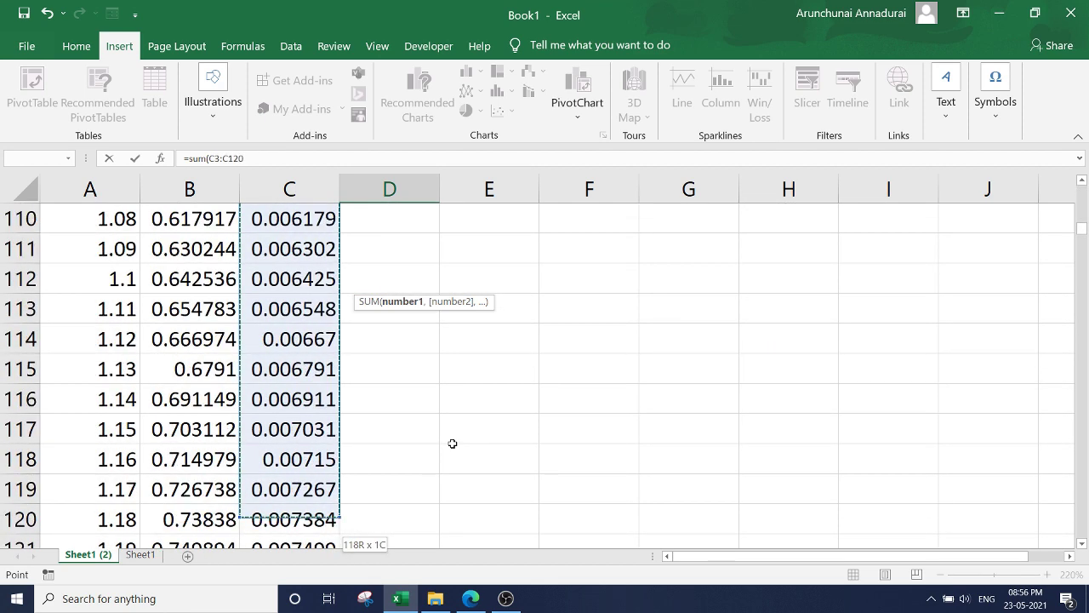
{"action": "key", "text": "shift+Down"}
{"action": "key", "text": "shift+Down"}
{"action": "key", "text": "shift+Down"}
{"action": "key", "text": "shift+Down"}
{"action": "key", "text": "shift+Down"}
{"action": "key", "text": "shift+Down"}
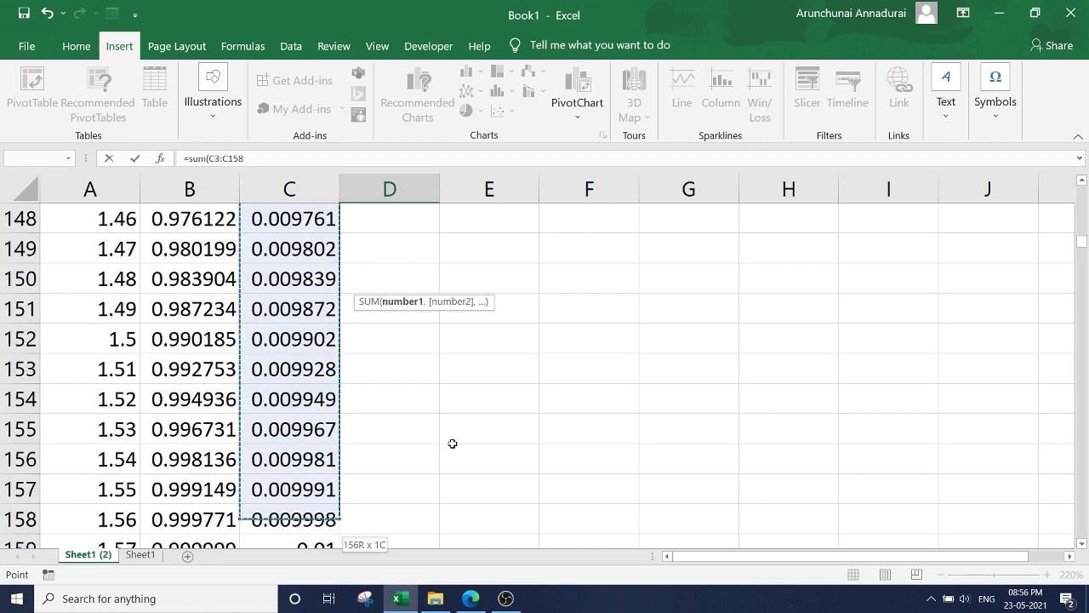
{"action": "key", "text": "shift+Down"}
{"action": "key", "text": "shift+Down"}
{"action": "key", "text": "shift+Down"}
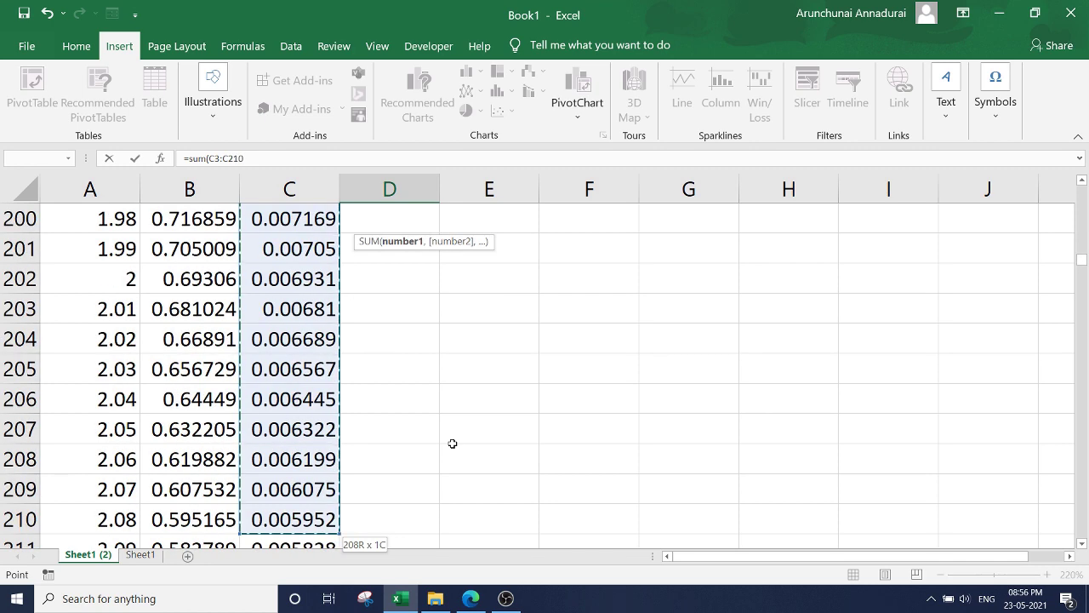
{"action": "key", "text": "shift+Down"}
{"action": "key", "text": "shift+Down"}
{"action": "key", "text": "shift+Down"}
{"action": "key", "text": "shift+Down"}
{"action": "key", "text": "shift+Down"}
{"action": "key", "text": "shift+Down"}
{"action": "key", "text": "shift+Down"}
{"action": "key", "text": "shift+Down"}
{"action": "key", "text": "shift+Down"}
{"action": "key", "text": "shift+Down"}
{"action": "key", "text": "shift+Down"}
{"action": "key", "text": "shift+Down"}
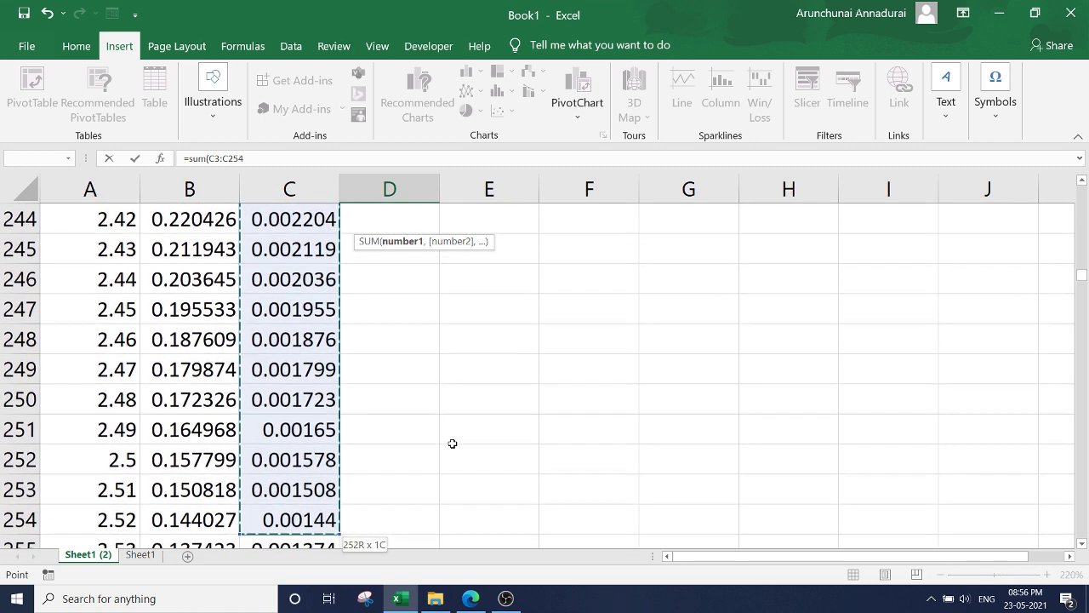
{"action": "key", "text": "shift+Down"}
{"action": "key", "text": "shift+Down"}
{"action": "key", "text": "shift+Down"}
{"action": "key", "text": "shift+Down"}
{"action": "key", "text": "shift+Down"}
{"action": "key", "text": "shift+Down"}
{"action": "key", "text": "shift+Down"}
{"action": "key", "text": "shift+Down"}
{"action": "key", "text": "shift+Down"}
{"action": "key", "text": "shift+Down"}
{"action": "key", "text": "shift+Down"}
{"action": "key", "text": "shift+Down"}
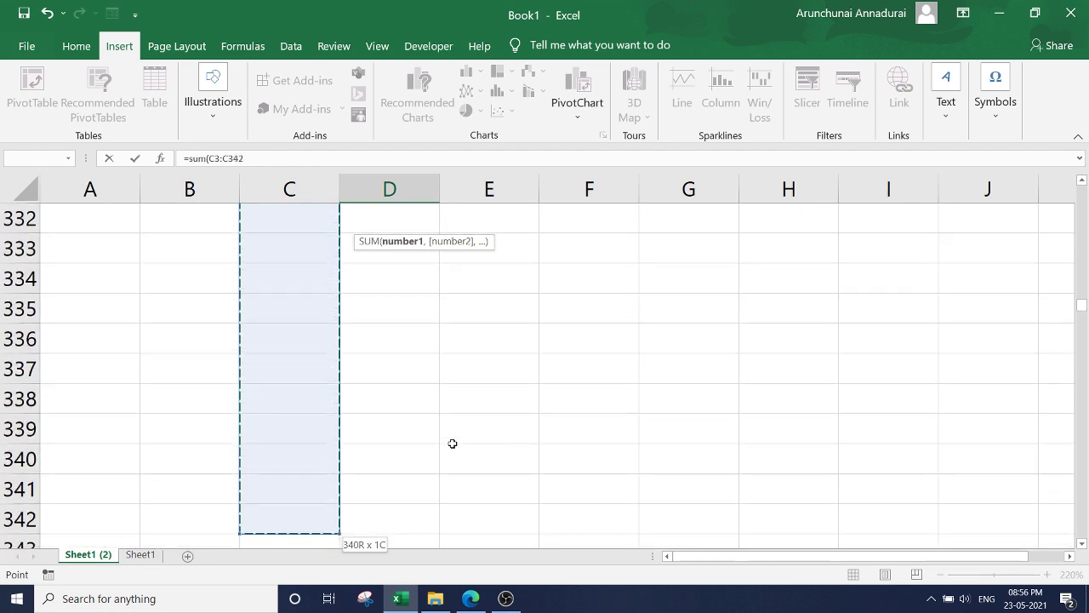
{"action": "key", "text": "shift+Up"}
{"action": "key", "text": "shift+Up"}
{"action": "key", "text": "shift+Up"}
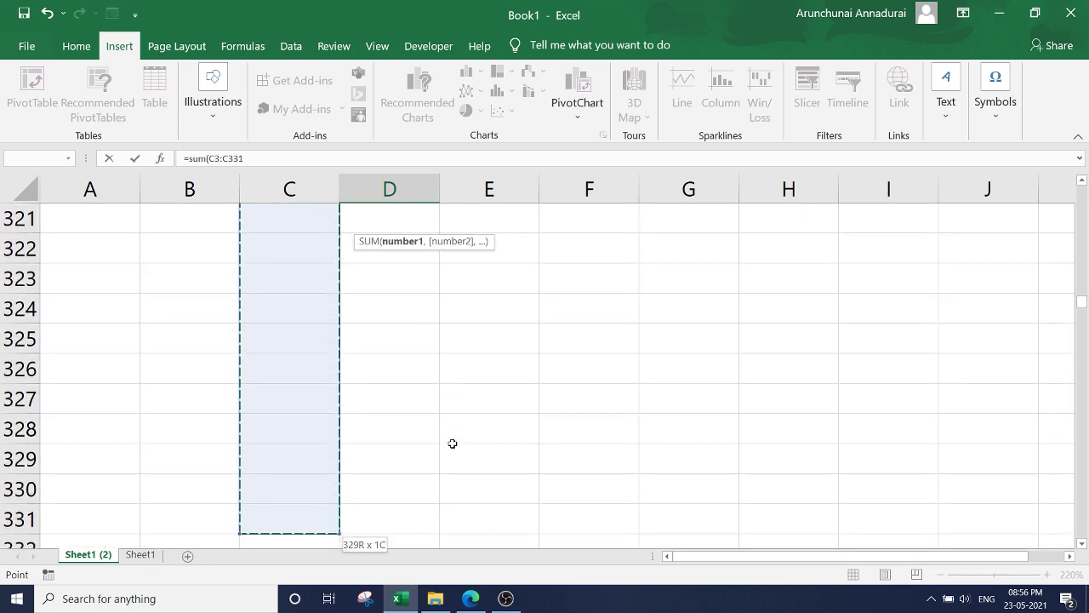
{"action": "key", "text": "shift+Up"}
{"action": "key", "text": "shift+Up"}
{"action": "key", "text": "shift+Up"}
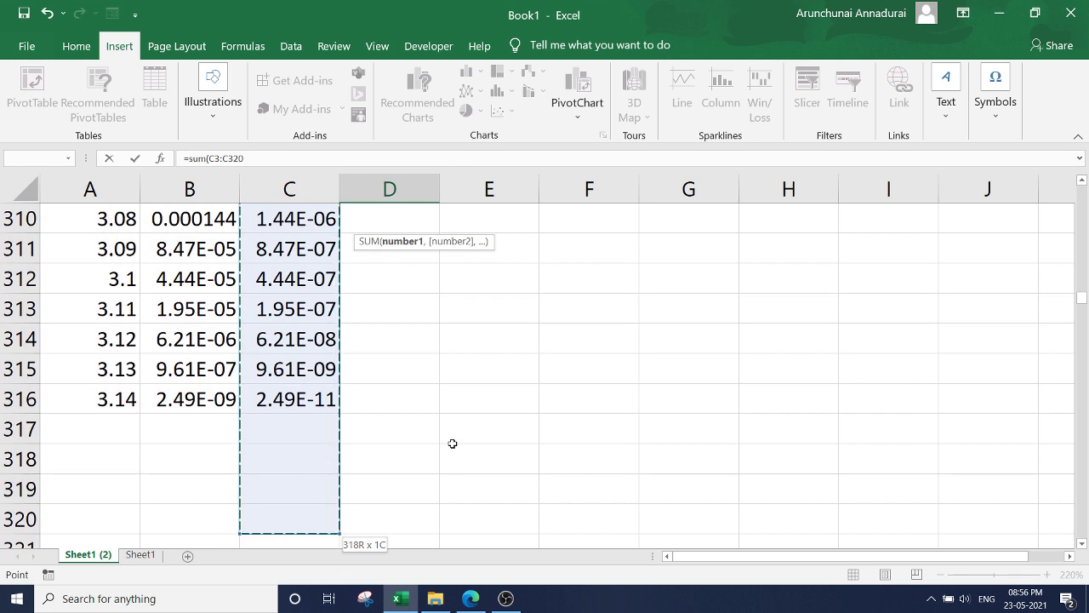
{"action": "key", "text": "shift+Up"}
{"action": "key", "text": "shift+Up"}
{"action": "key", "text": "shift+Up"}
{"action": "key", "text": "shift+Up"}
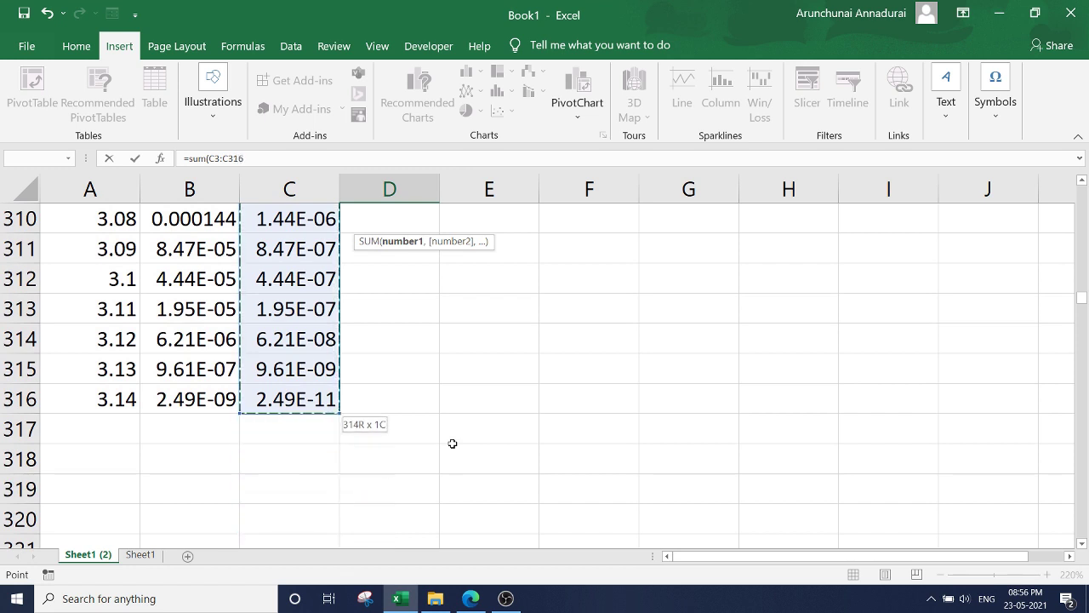
{"action": "type", "text": ")"}
{"action": "key", "text": "Return"}
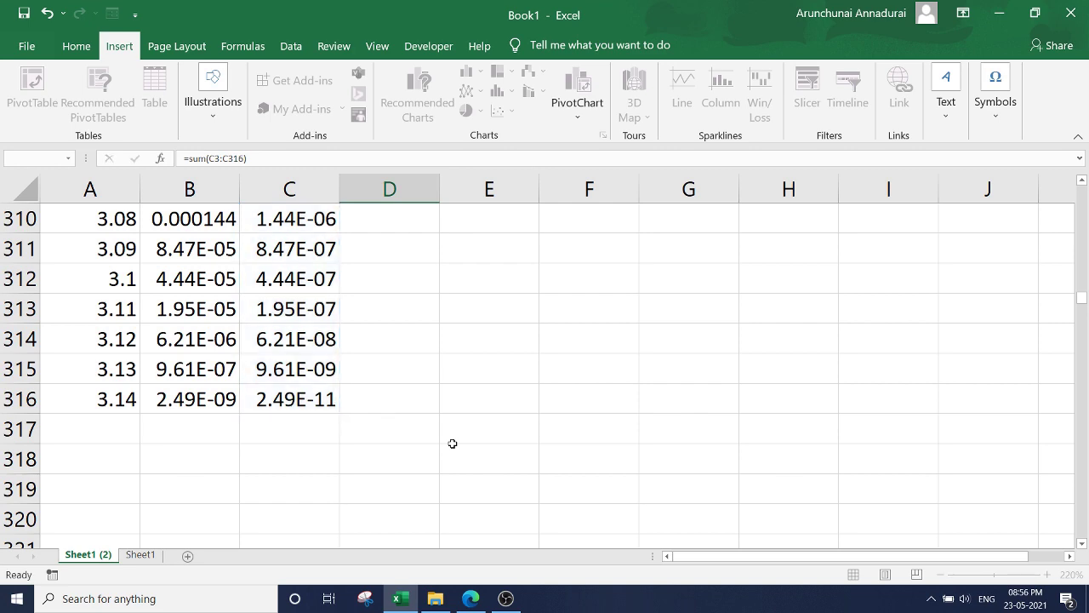
{"action": "scroll", "coordinate": [456, 327], "scroll_direction": "up", "scroll_amount": 1}
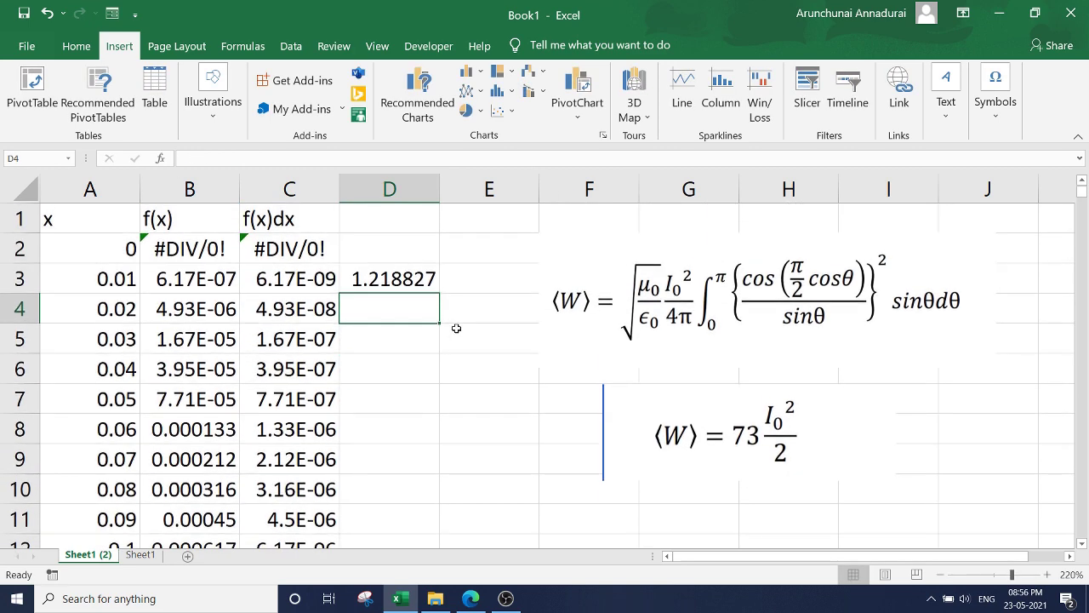
{"action": "left_click", "coordinate": [407, 281]}
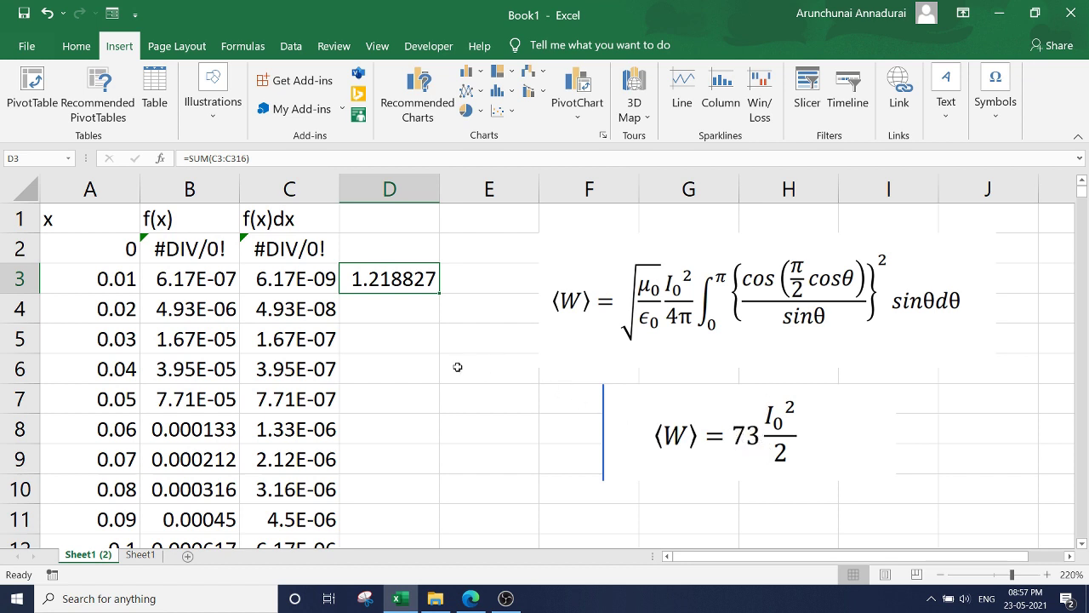
{"action": "left_click", "coordinate": [386, 338]}
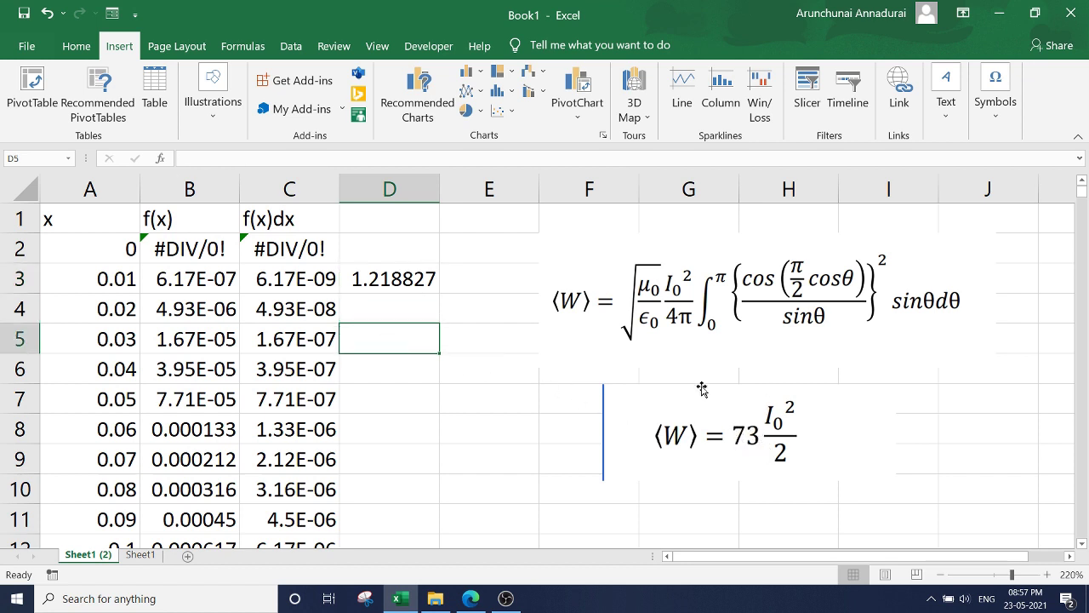
Type =sqrt(4*pi()*1E-7/8.85e-12) into D5 without committing it yet.
{"action": "type", "text": "="}
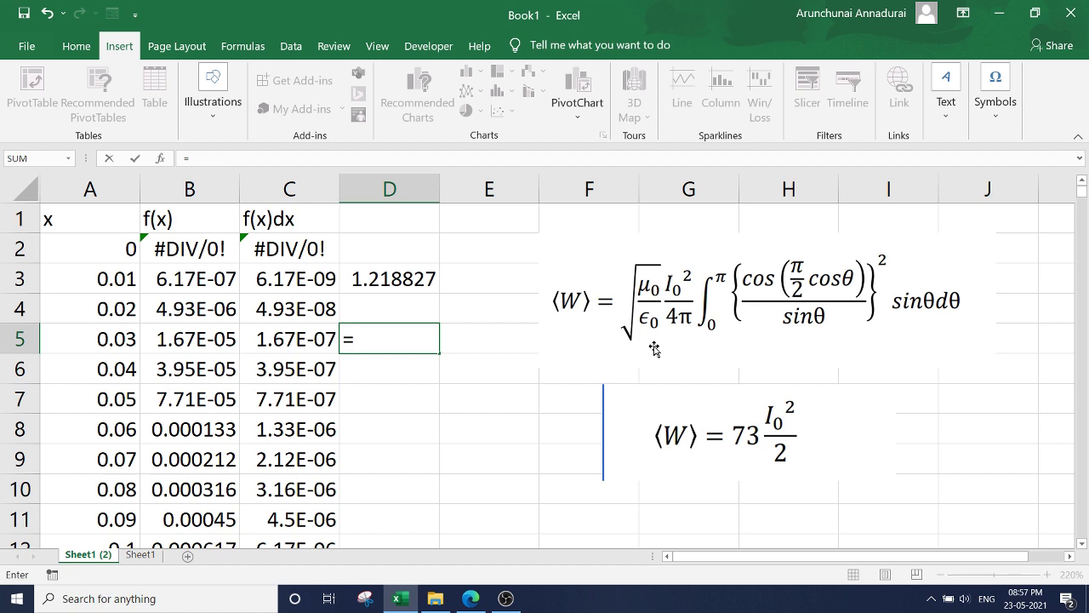
{"action": "type", "text": "s"}
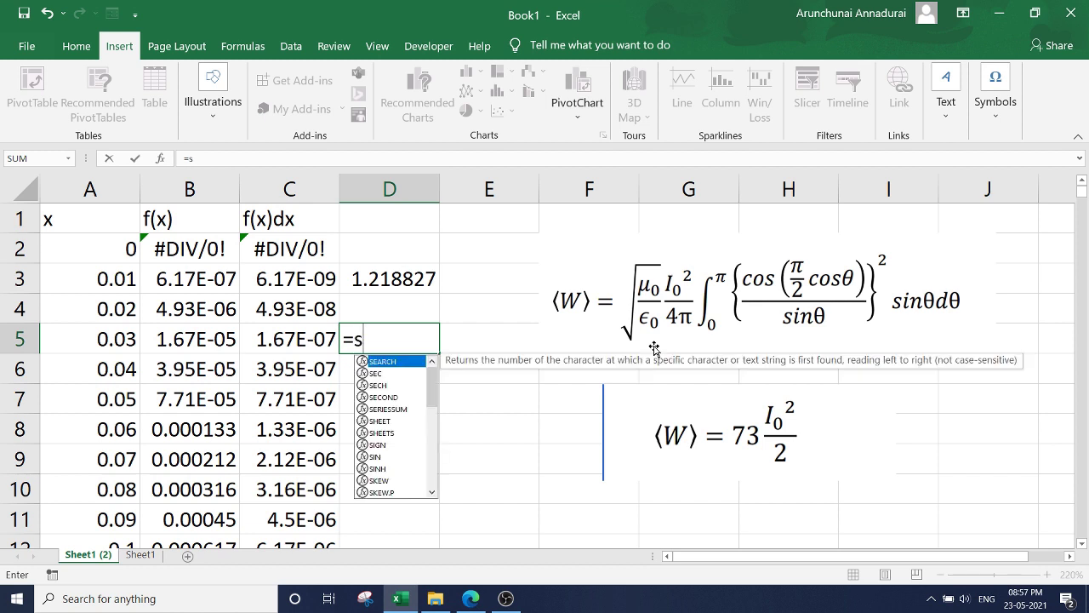
{"action": "type", "text": "qrt"}
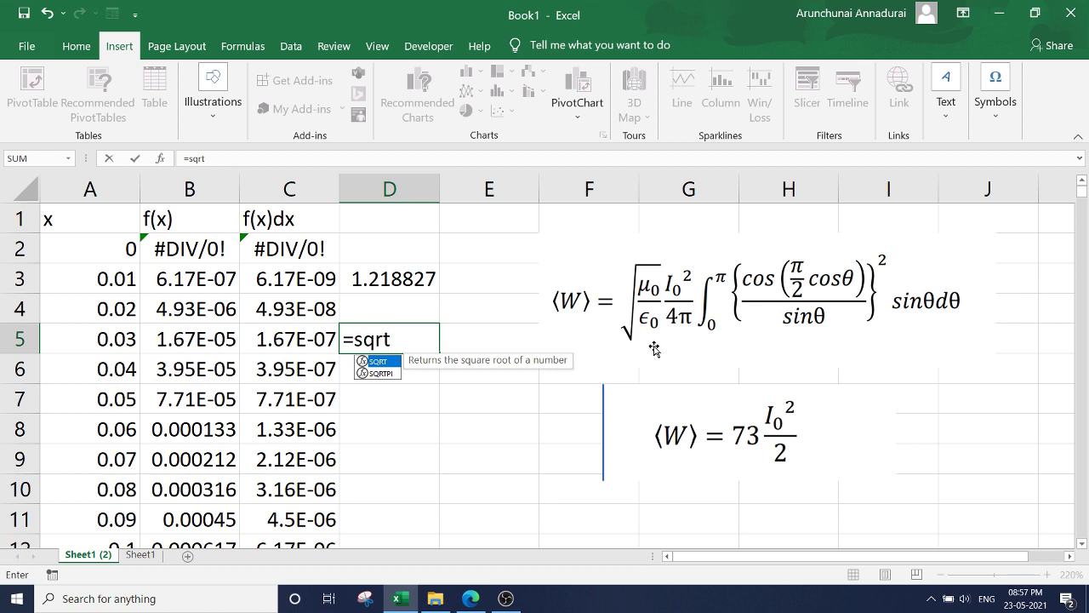
{"action": "type", "text": "("}
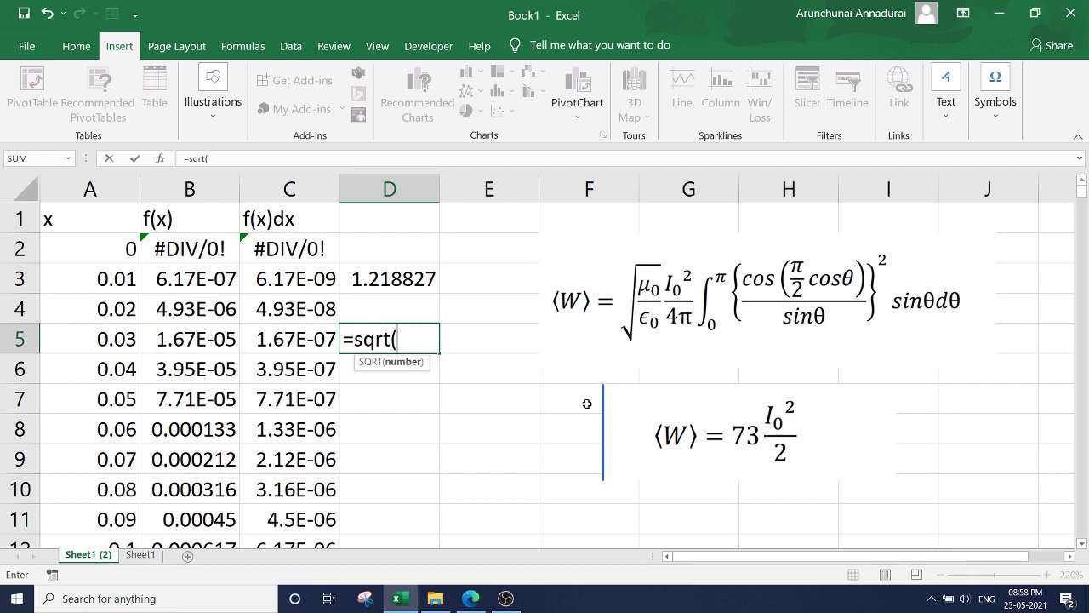
{"action": "type", "text": "4*"}
{"action": "type", "text": "pi("}
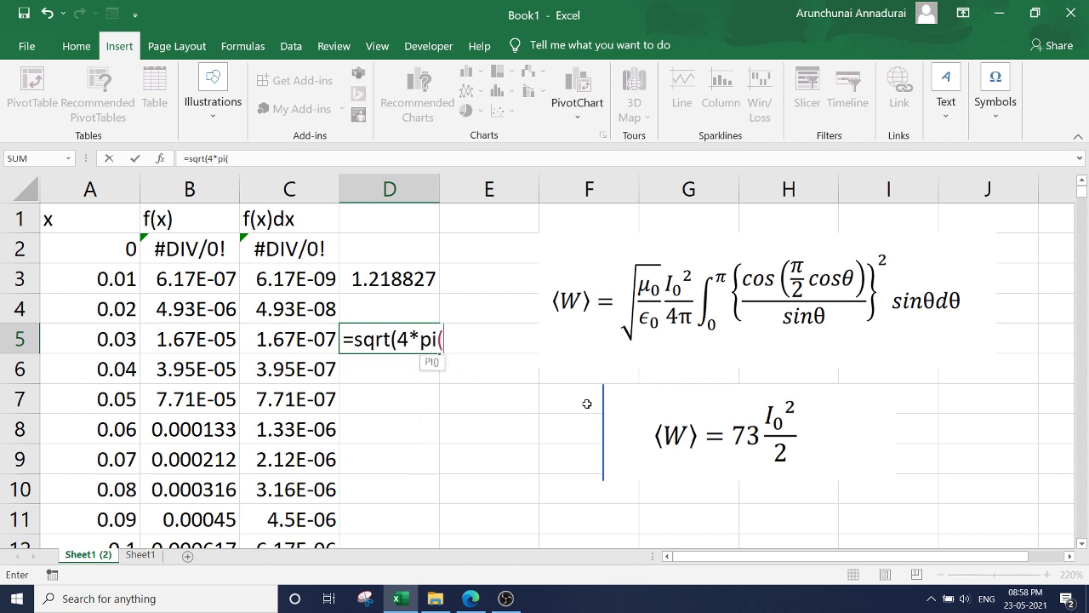
{"action": "type", "text": ")"}
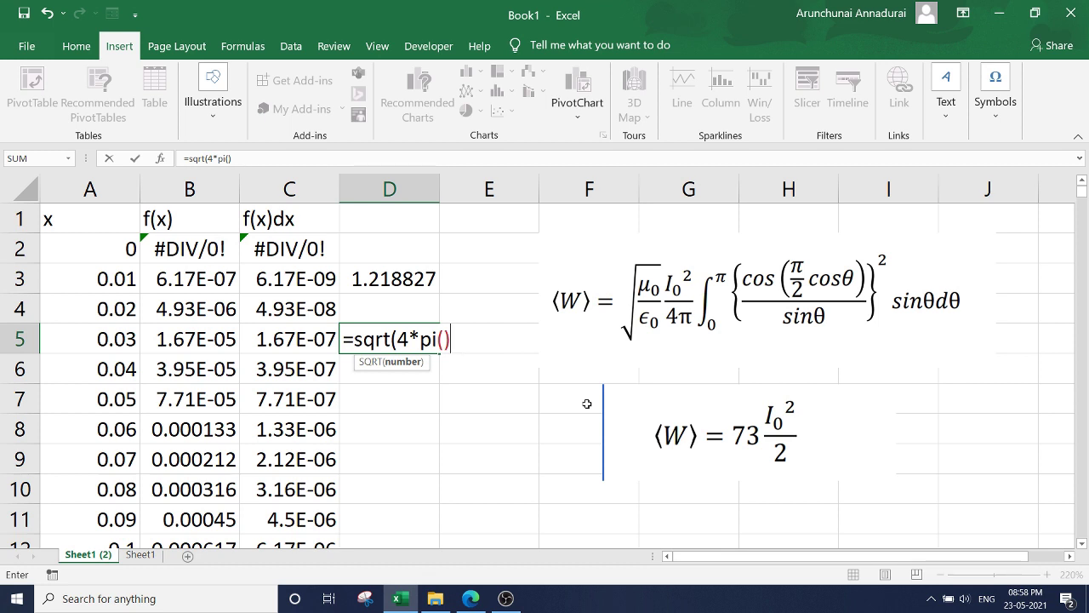
{"action": "type", "text": "*"}
{"action": "type", "text": "1"}
{"action": "type", "text": "E-"}
{"action": "type", "text": "7"}
{"action": "type", "text": "/"}
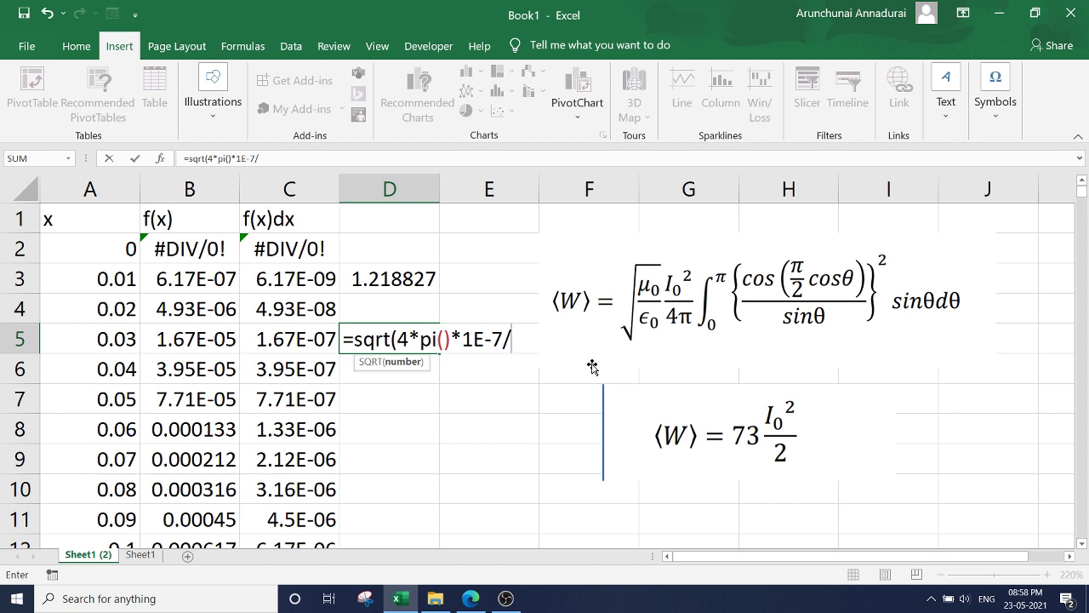
{"action": "type", "text": "8.8"}
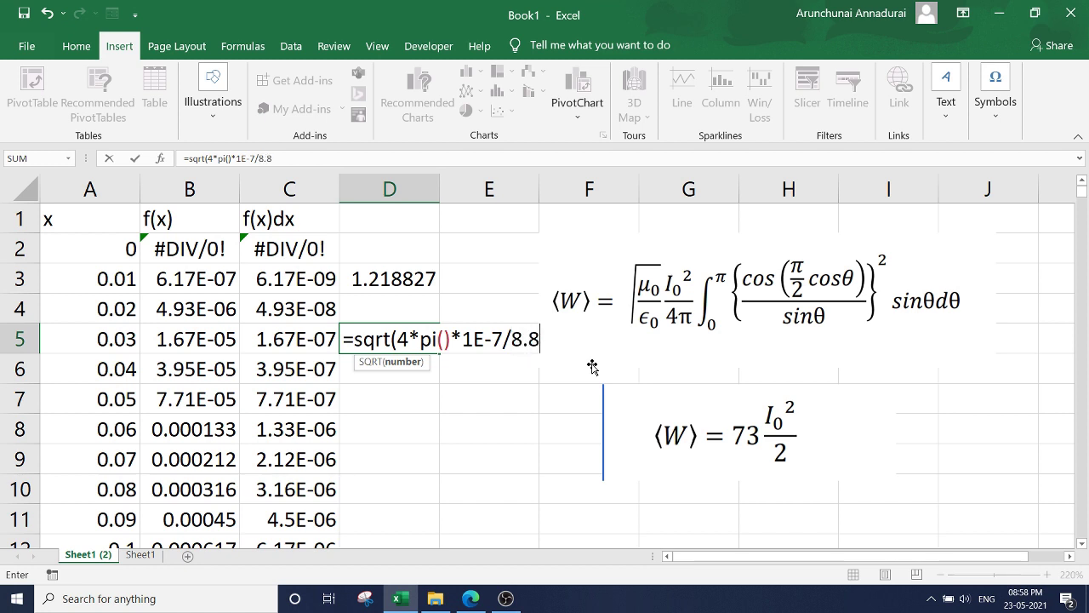
{"action": "type", "text": "5"}
{"action": "type", "text": "e"}
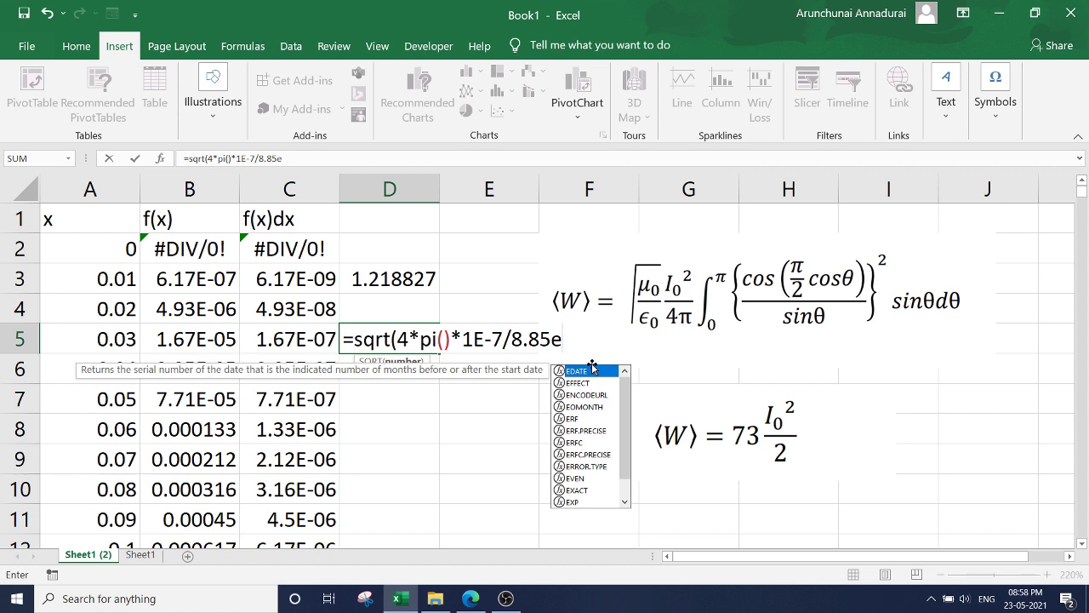
{"action": "type", "text": "-12"}
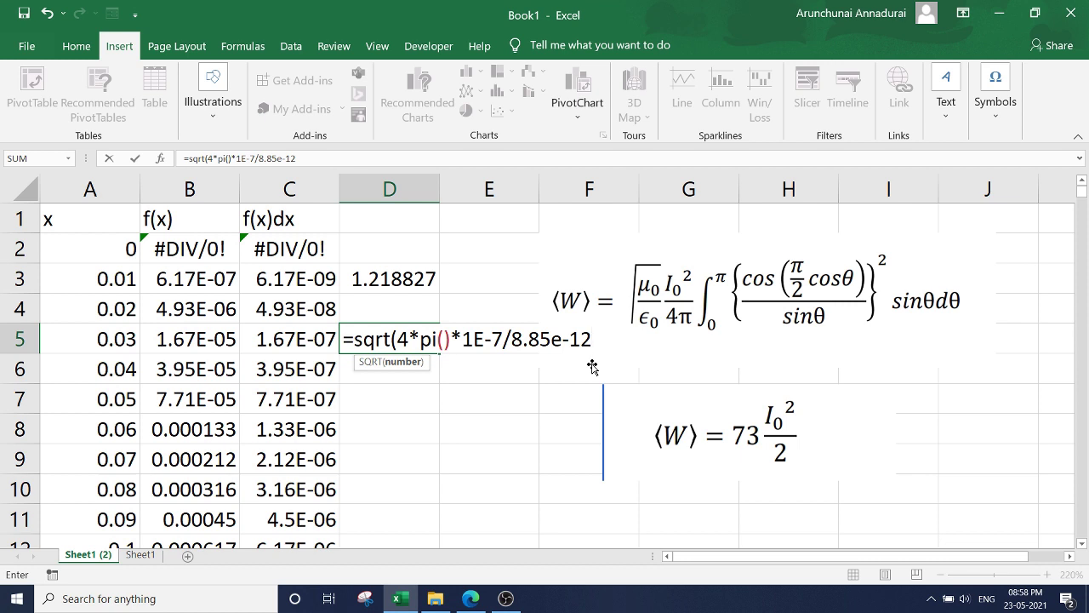
{"action": "type", "text": ")"}
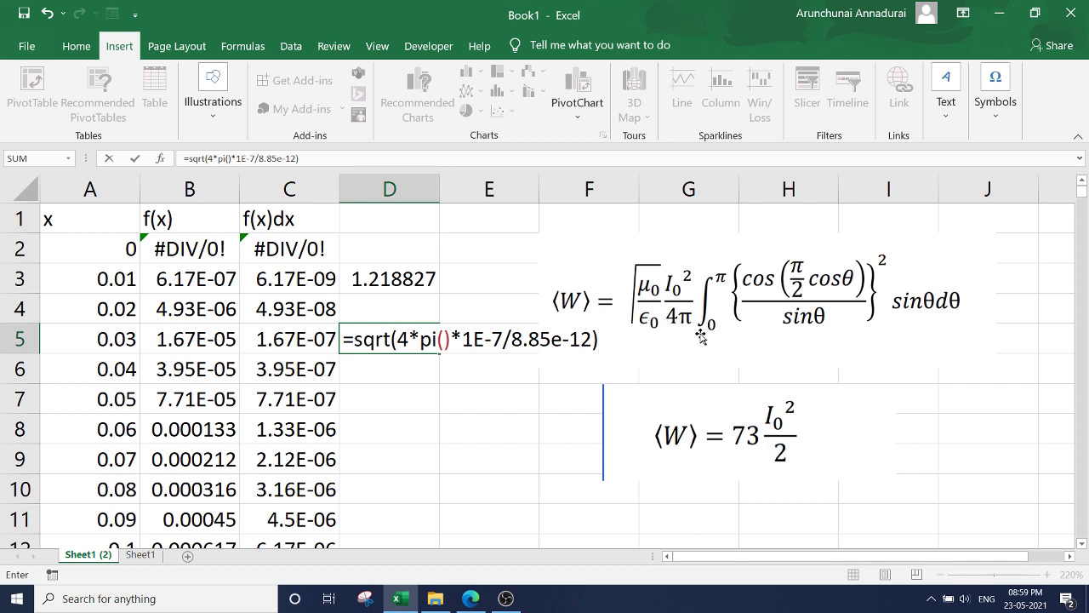
Append /(2*pi())*D3 to the D5 formula and commit it, showing 73.0963.
{"action": "type", "text": "/"}
{"action": "type", "text": "(2"}
{"action": "type", "text": "*pi"}
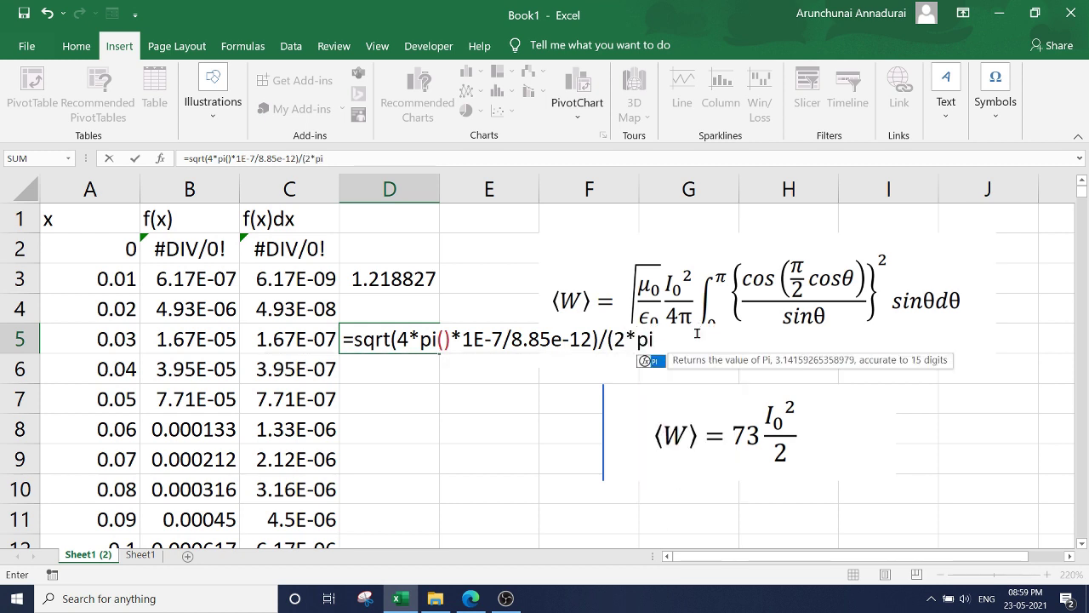
{"action": "type", "text": "()"}
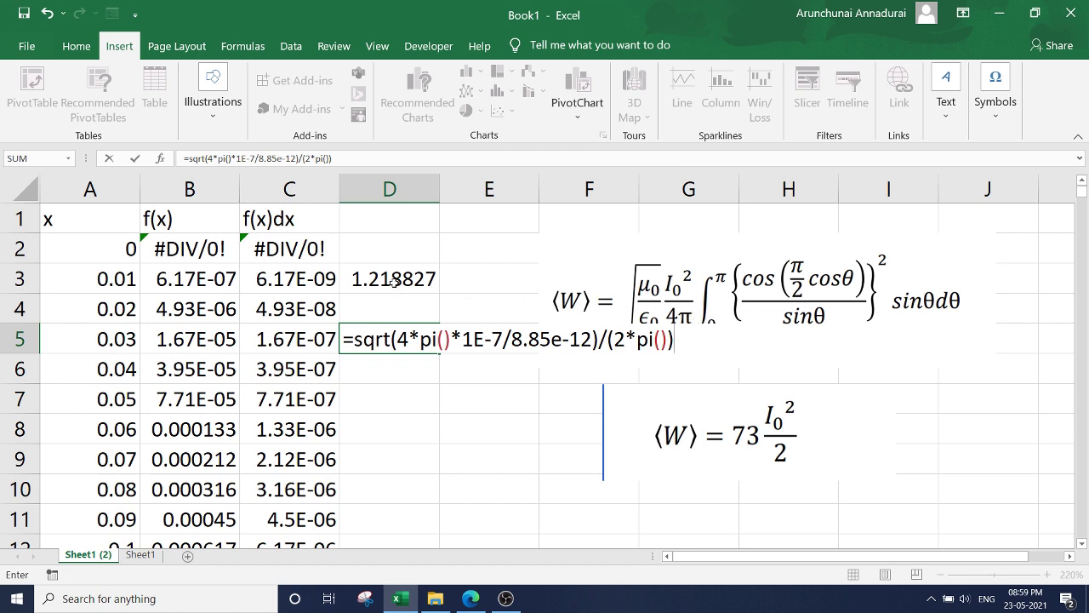
{"action": "type", "text": "*"}
{"action": "left_click", "coordinate": [396, 279]}
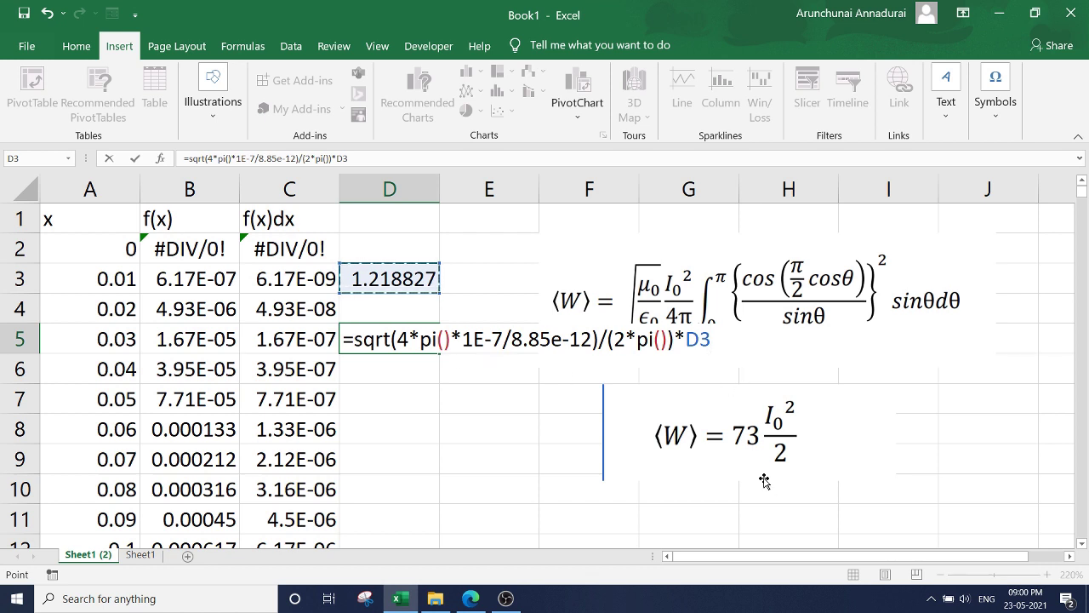
{"action": "key", "text": "Return"}
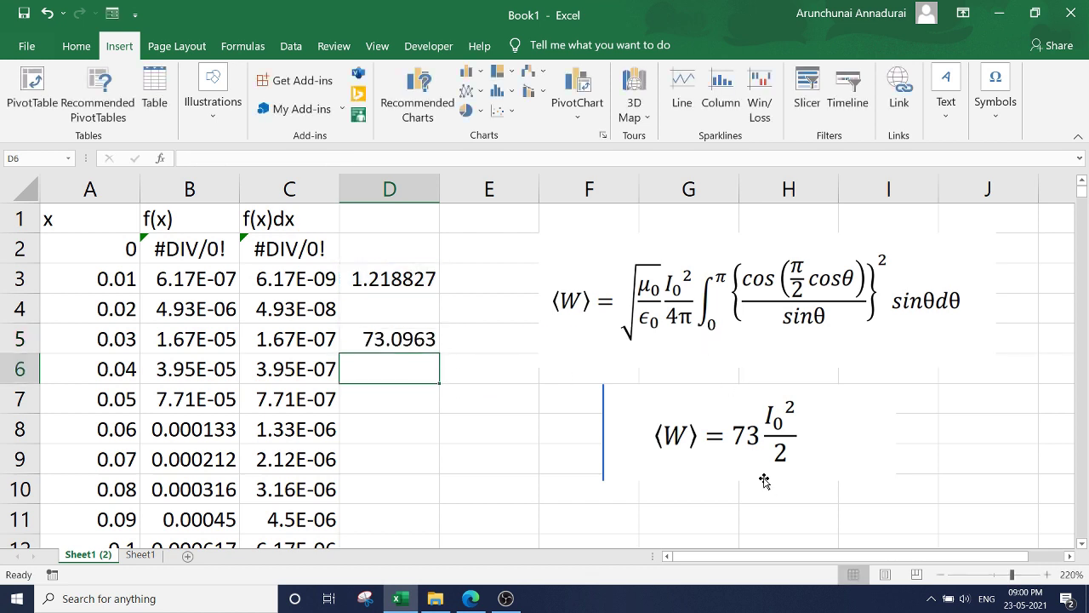